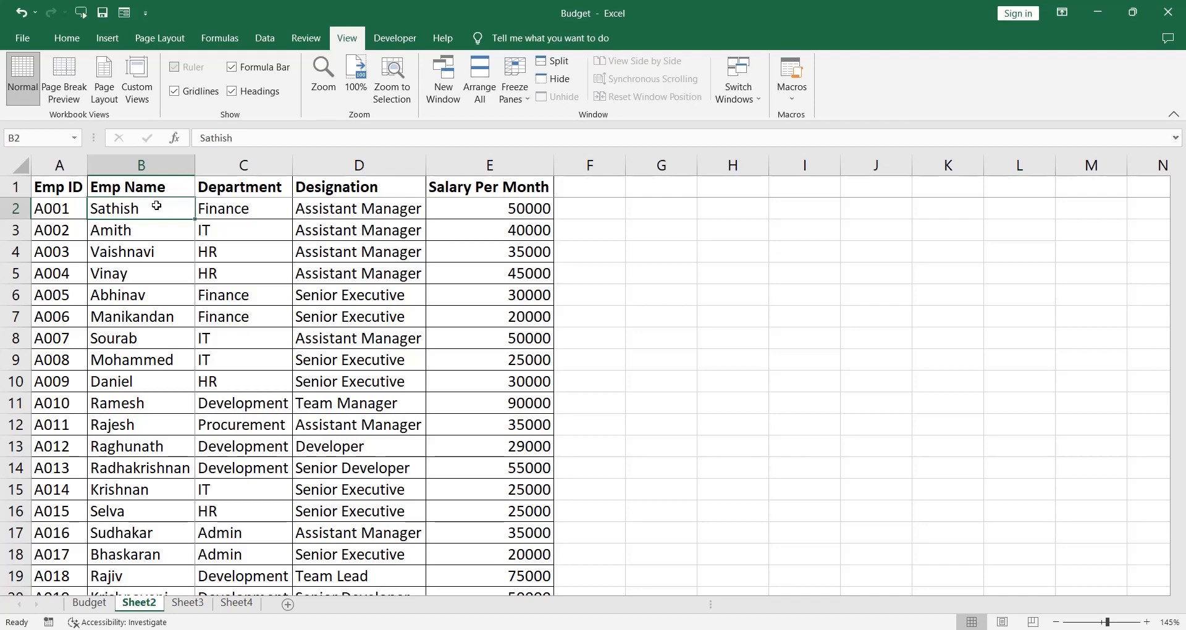
Step: Examine the extent of the employee table on Sheet2, from its header row to the last record
key("ctrl+Home")
key("ctrl+Right")
key("ctrl+Left")
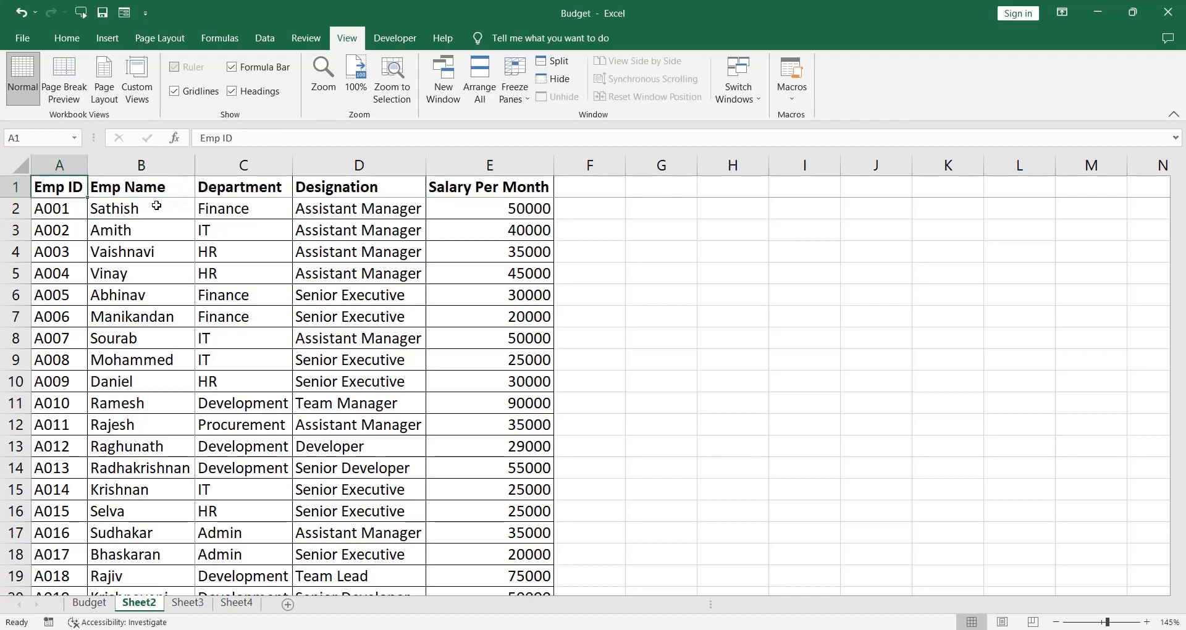
key("ctrl+Down")
key("ctrl+Down")
key("ctrl+Up")
key("ctrl+Up")
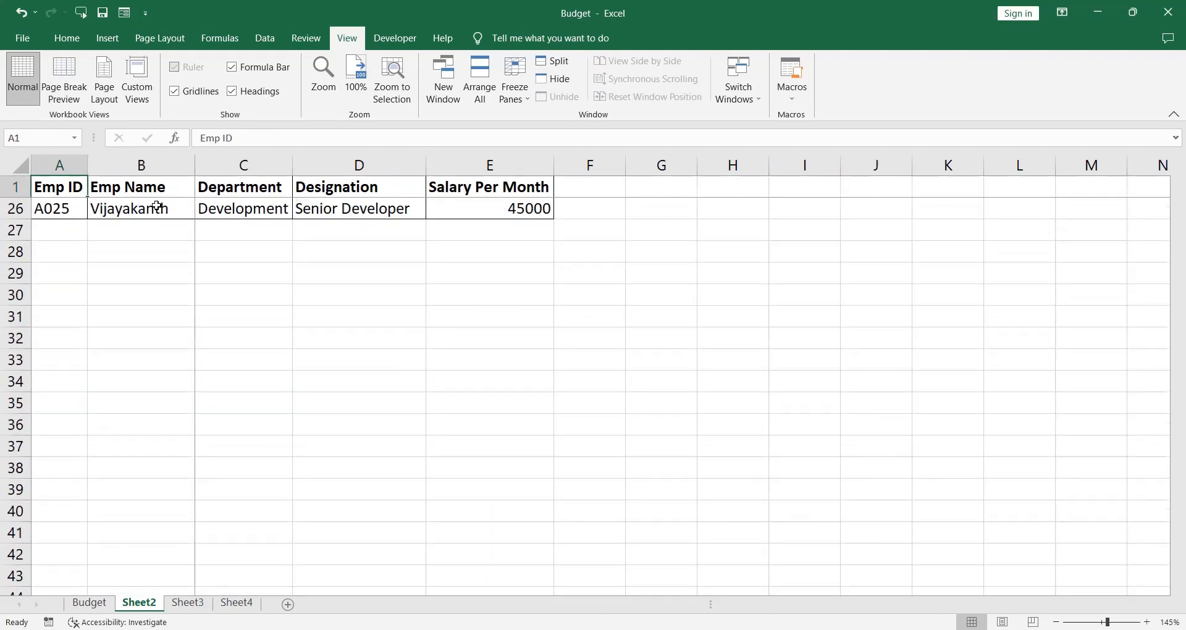
left_click(67, 38)
key("ctrl+shift+Right")
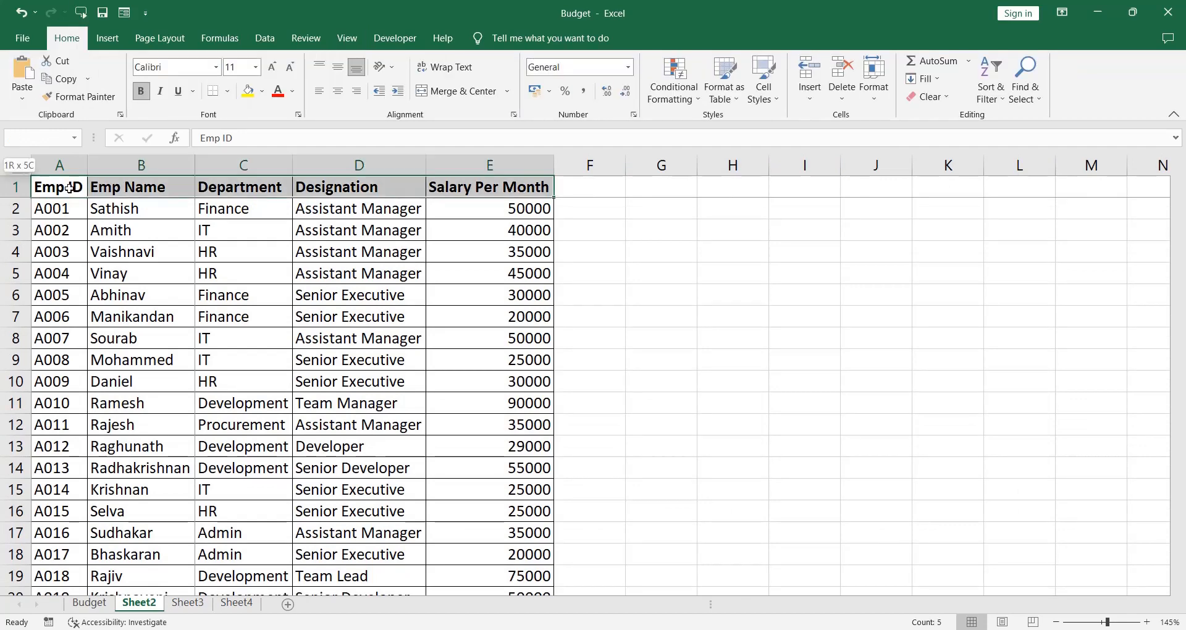
left_click(70, 188)
key("ctrl+shift+Down")
key("ctrl+shift+Right")
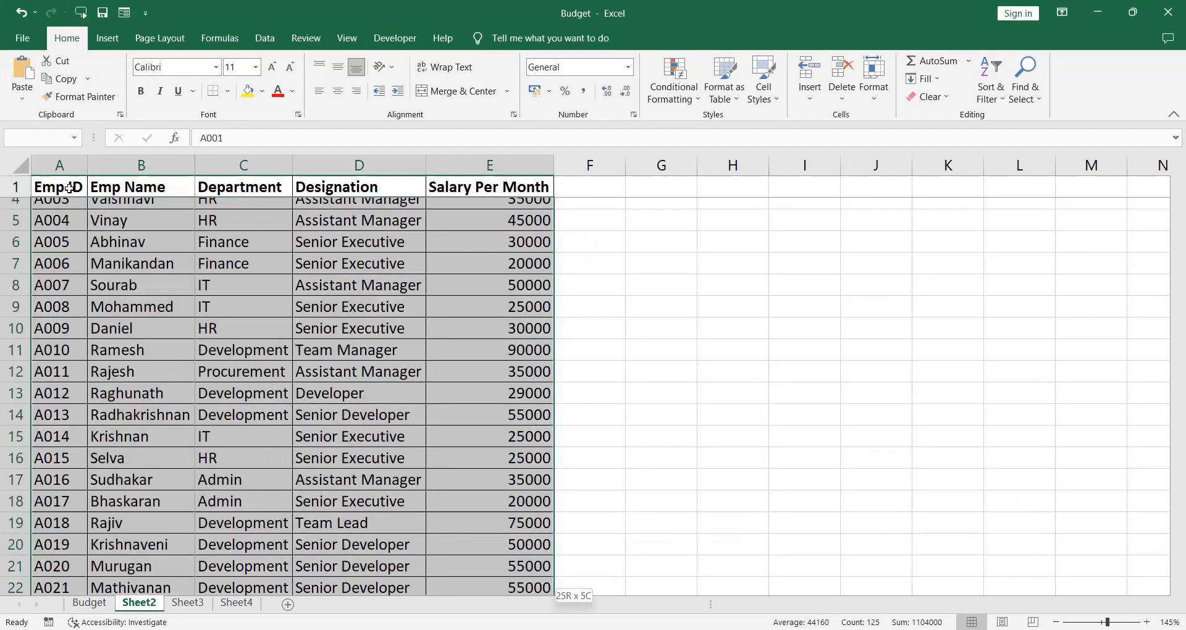
Step: Select the whole employee table, A1:E26, and add filters to its header row
left_click(70, 188)
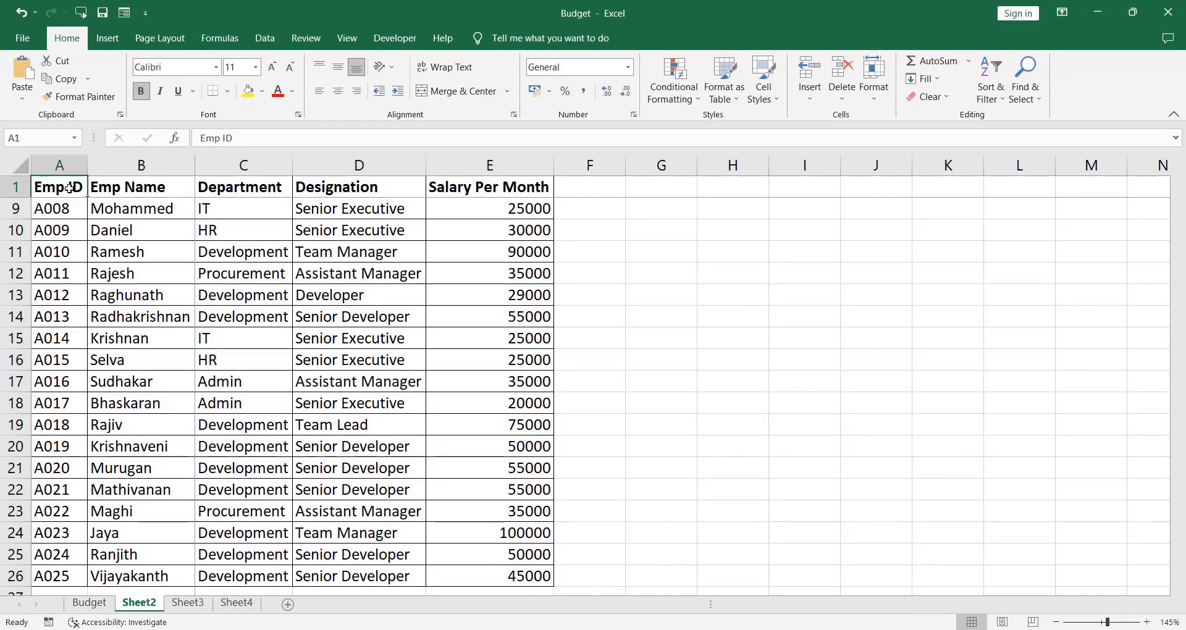
key("ctrl+shift+Right")
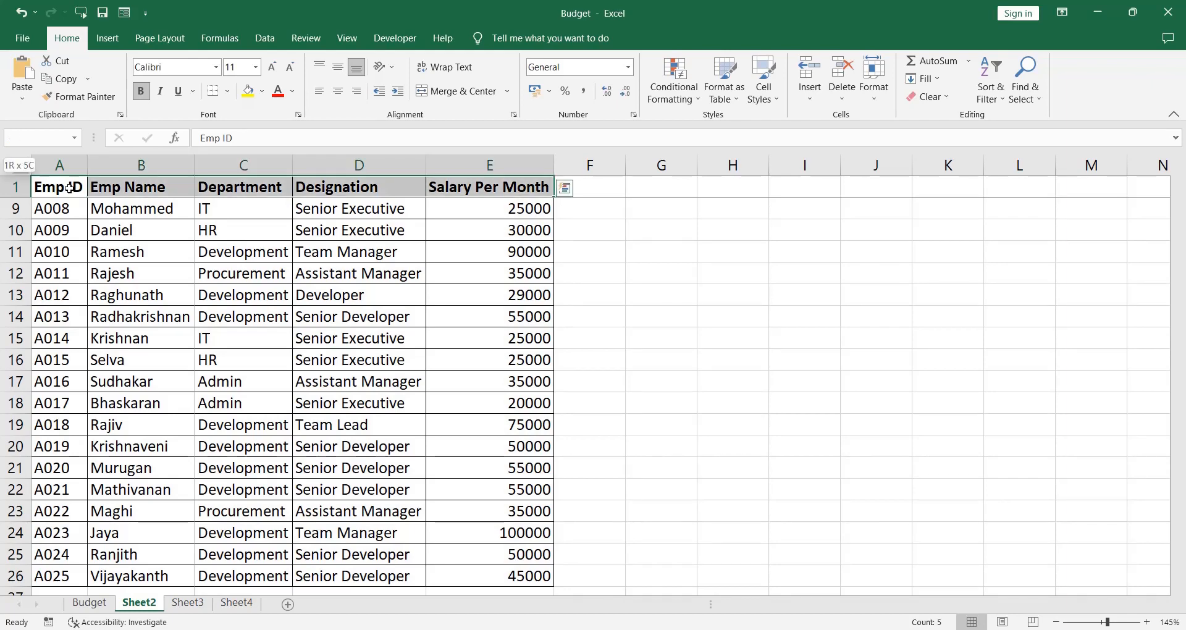
key("ctrl+shift+Down")
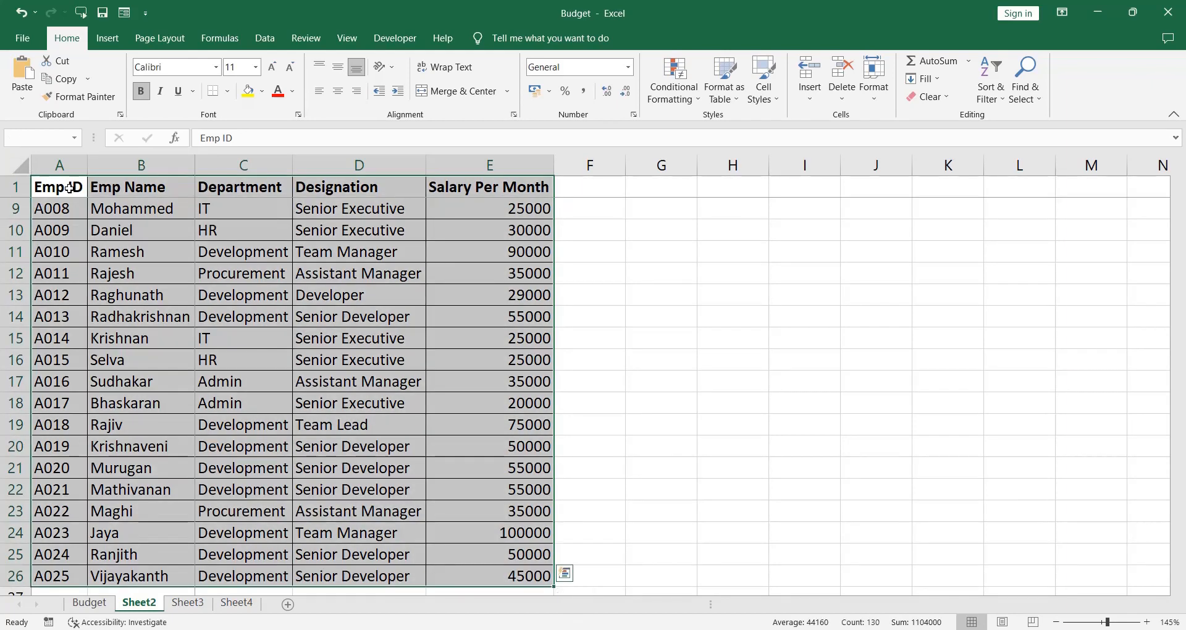
left_click(348, 38)
left_click(265, 38)
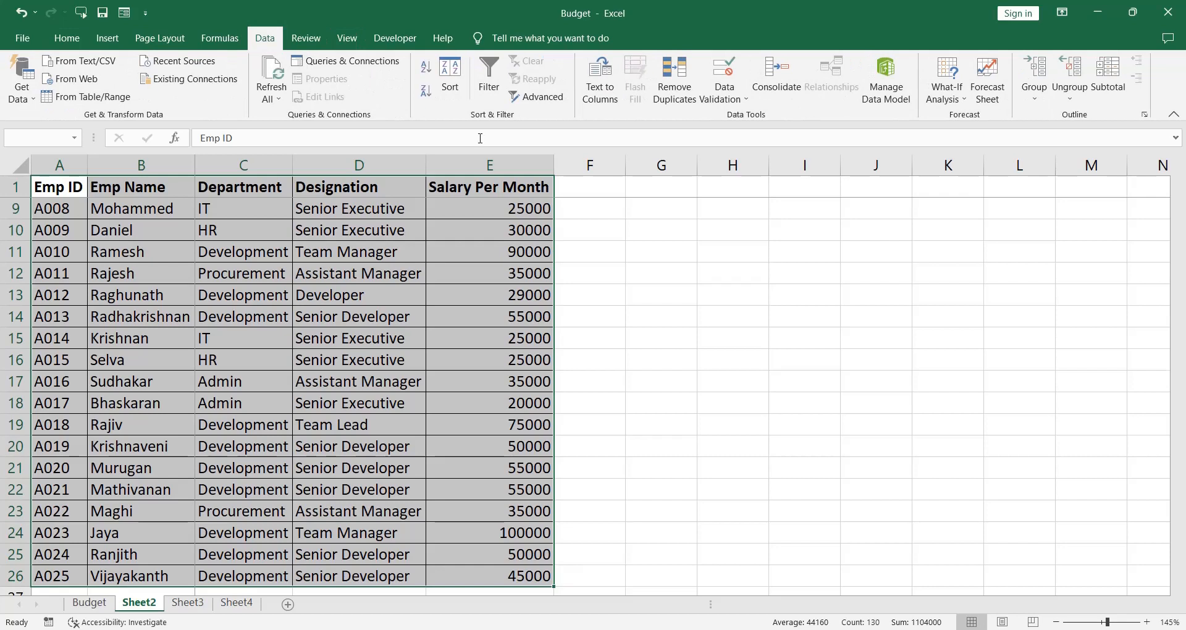
left_click(496, 91)
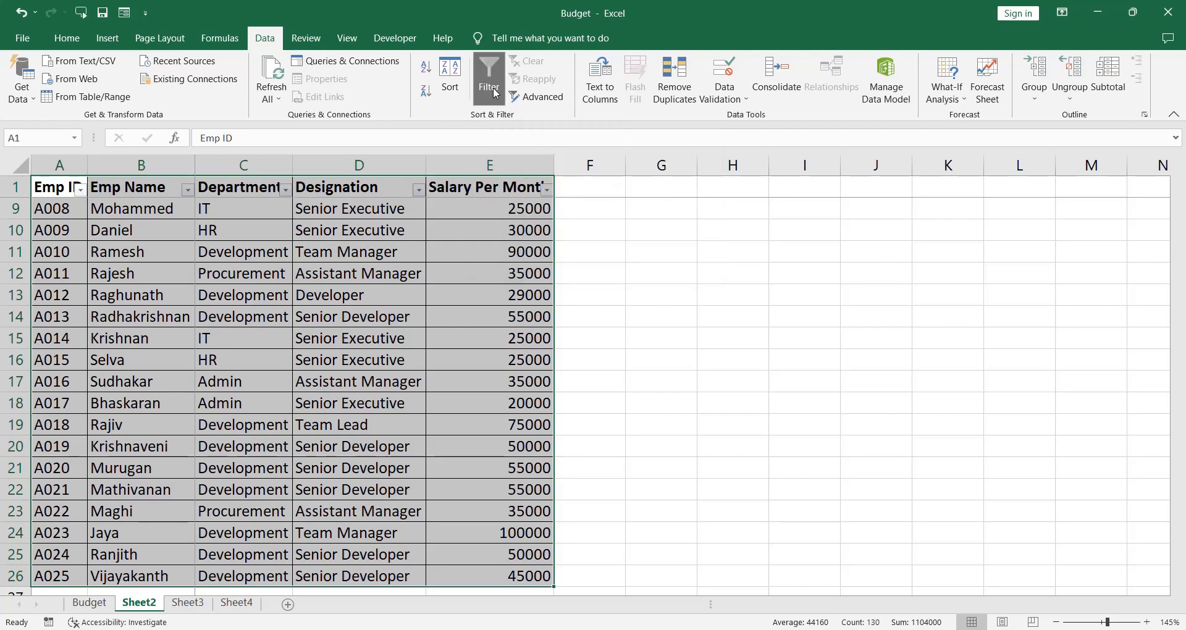
Step: Filter the Emp ID column to show only A001 and select the filtered record
left_click(60, 189)
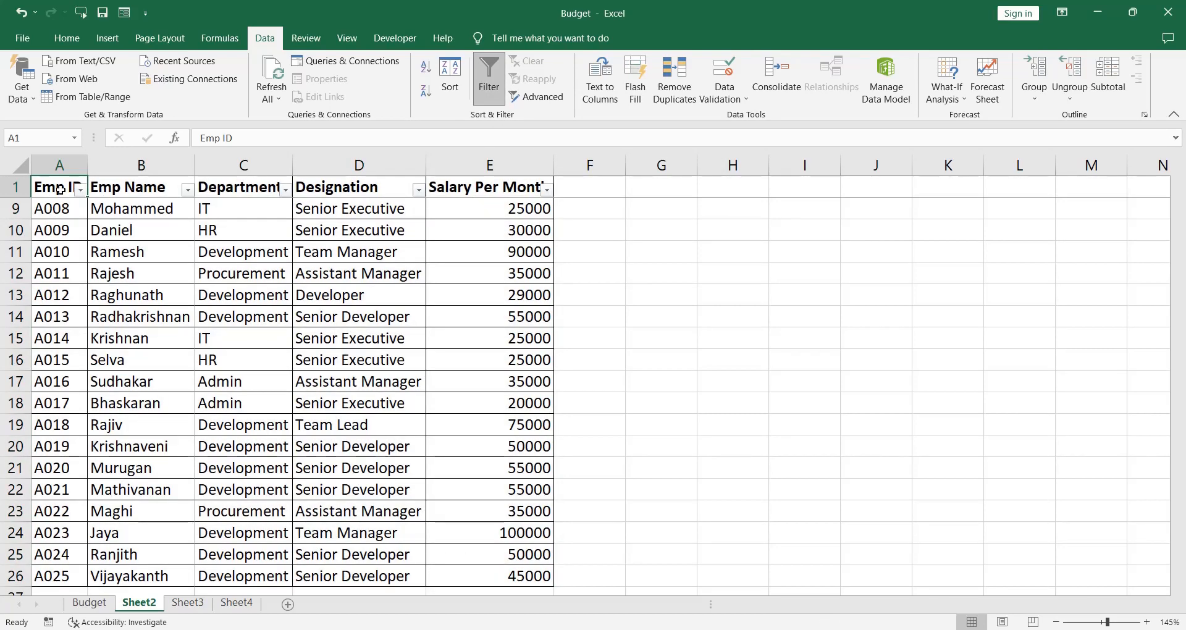
key("shift+space")
left_click(60, 189)
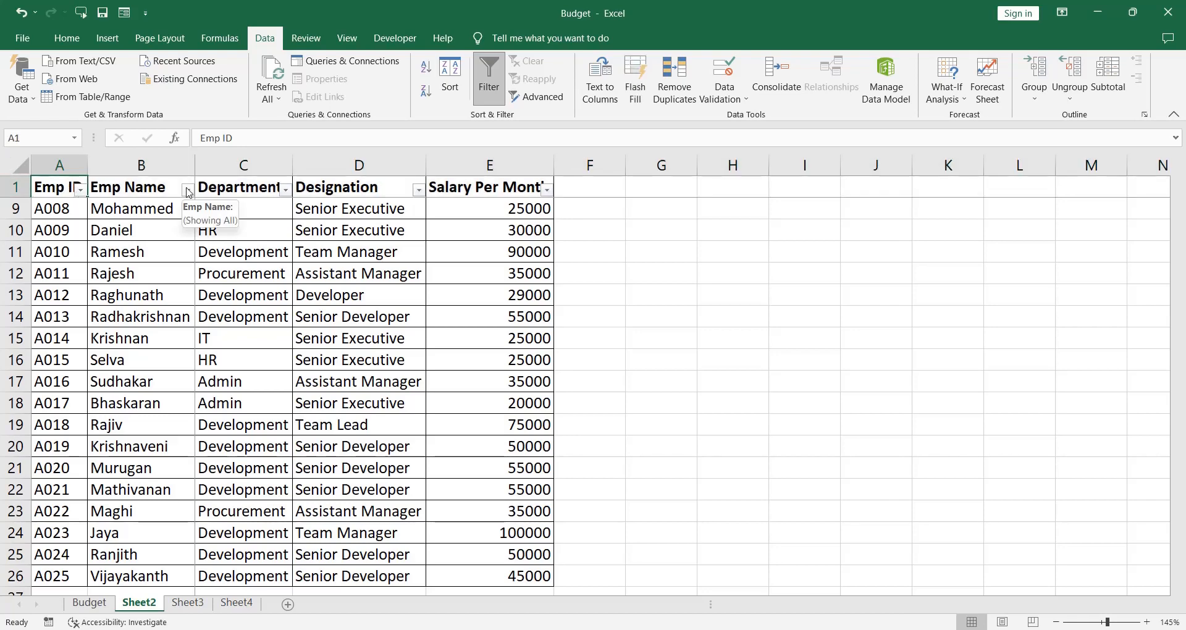
left_click(80, 189)
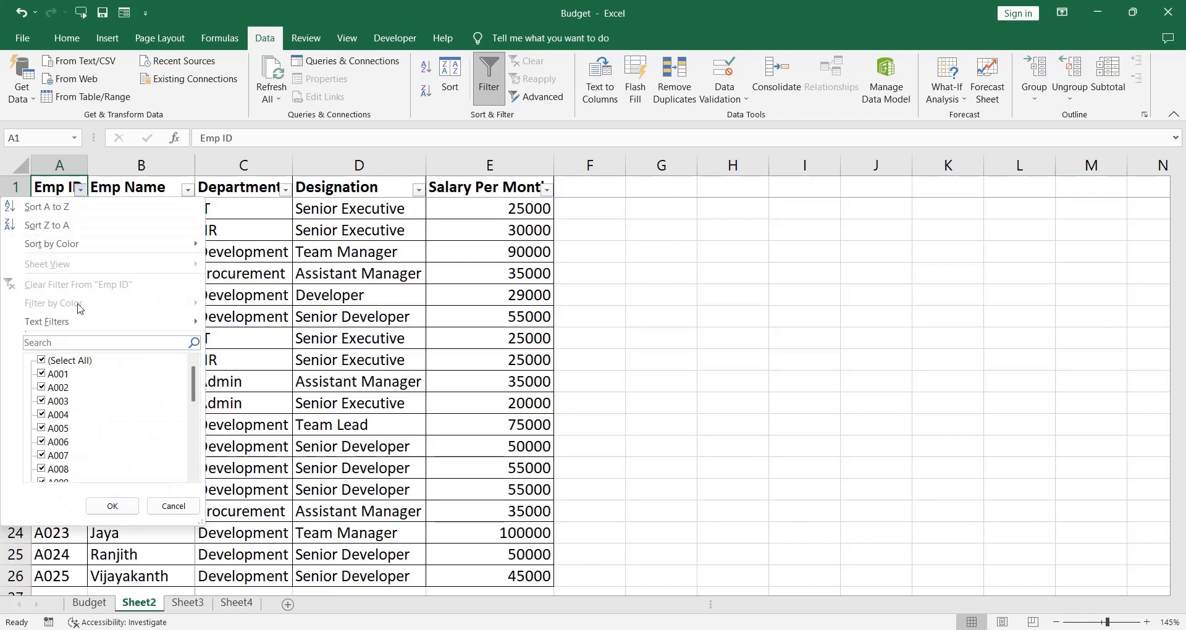
left_click(54, 343)
left_click(41, 362)
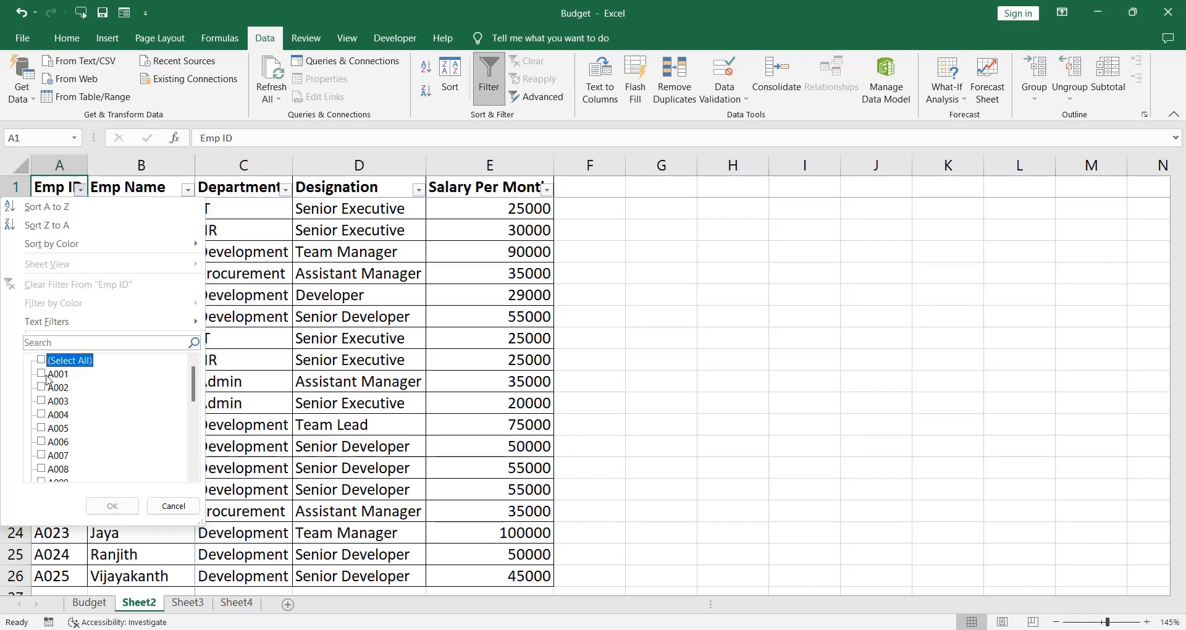
left_click(42, 375)
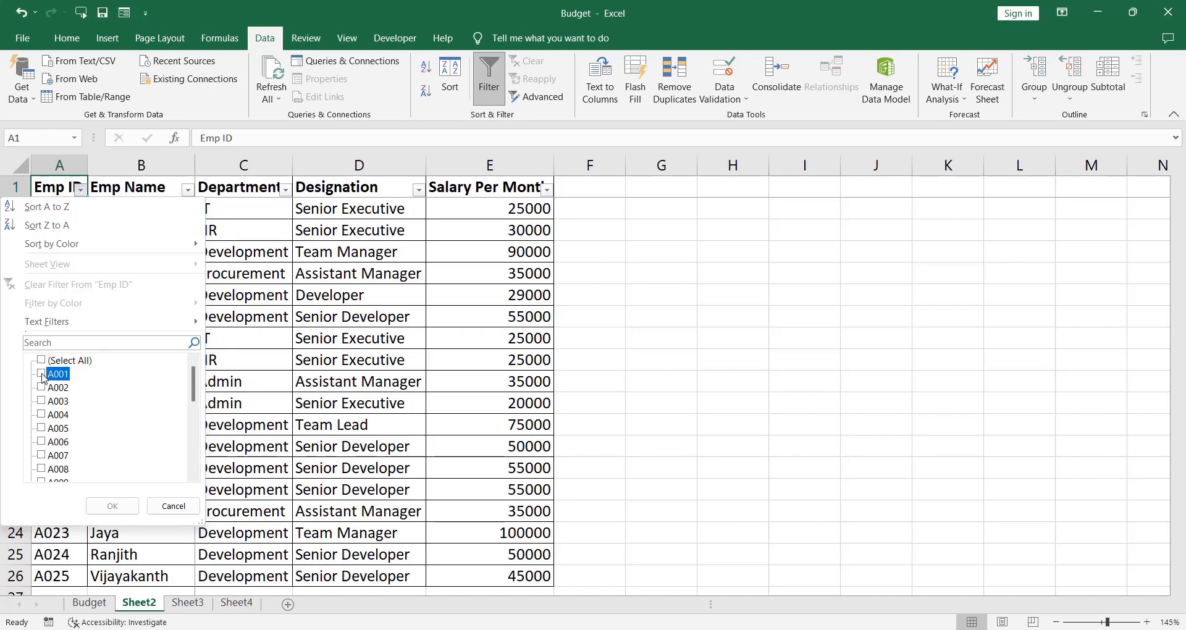
left_click(112, 506)
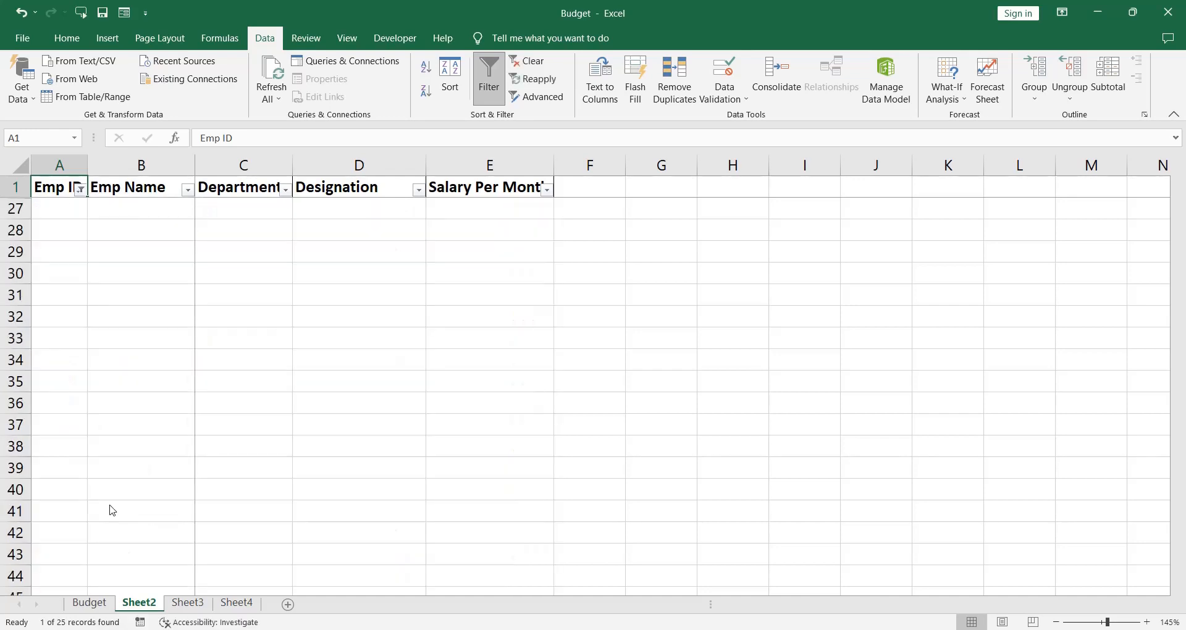
key("ctrl+shift+Right")
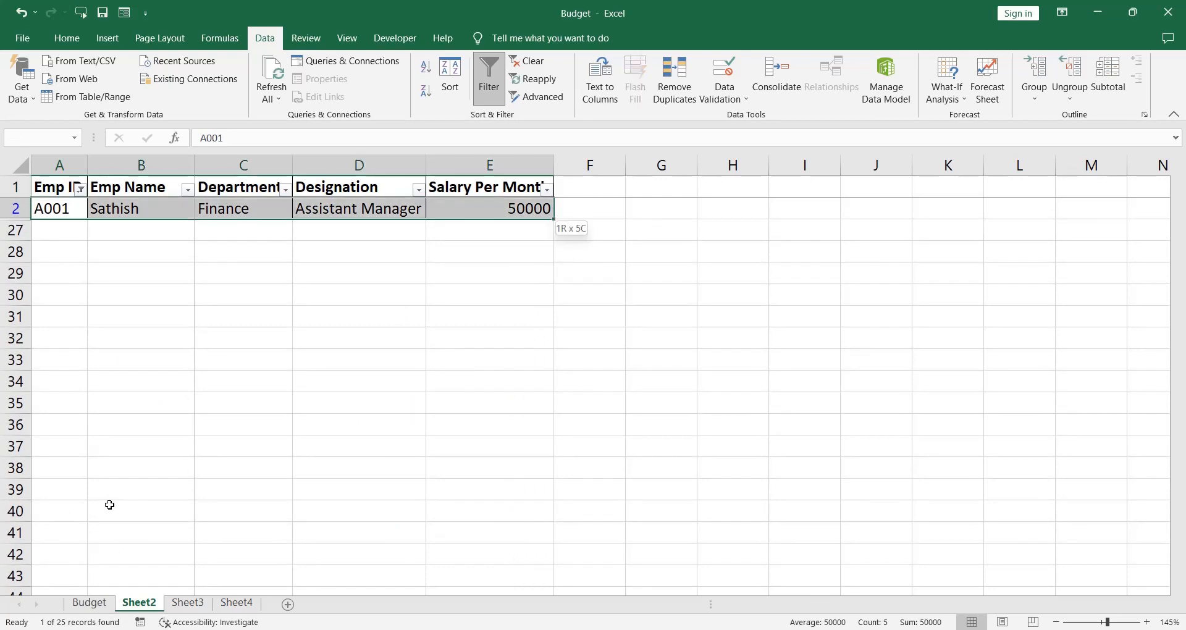
Step: Extend the Emp ID filter to A001, A002 and A003 and select the filtered records
key("ctrl+Home")
left_click(81, 190)
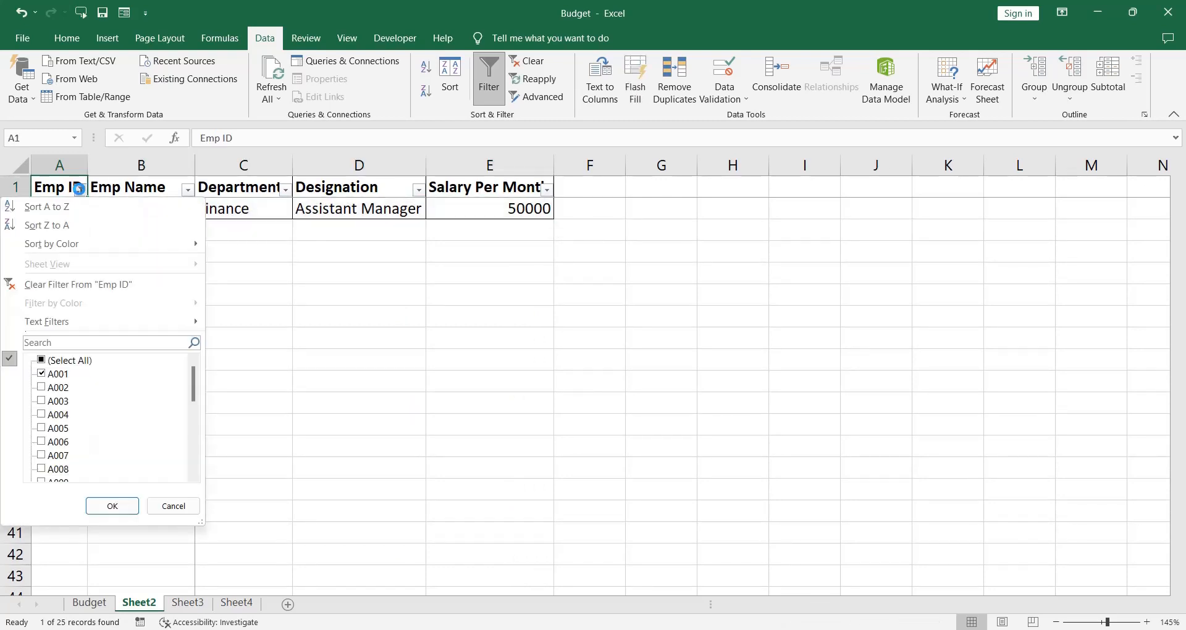
key("Down")
key("Down")
key("Down")
key("Down")
key("Down")
key("Down")
key("Down")
key("Down")
key("Down")
key("Return")
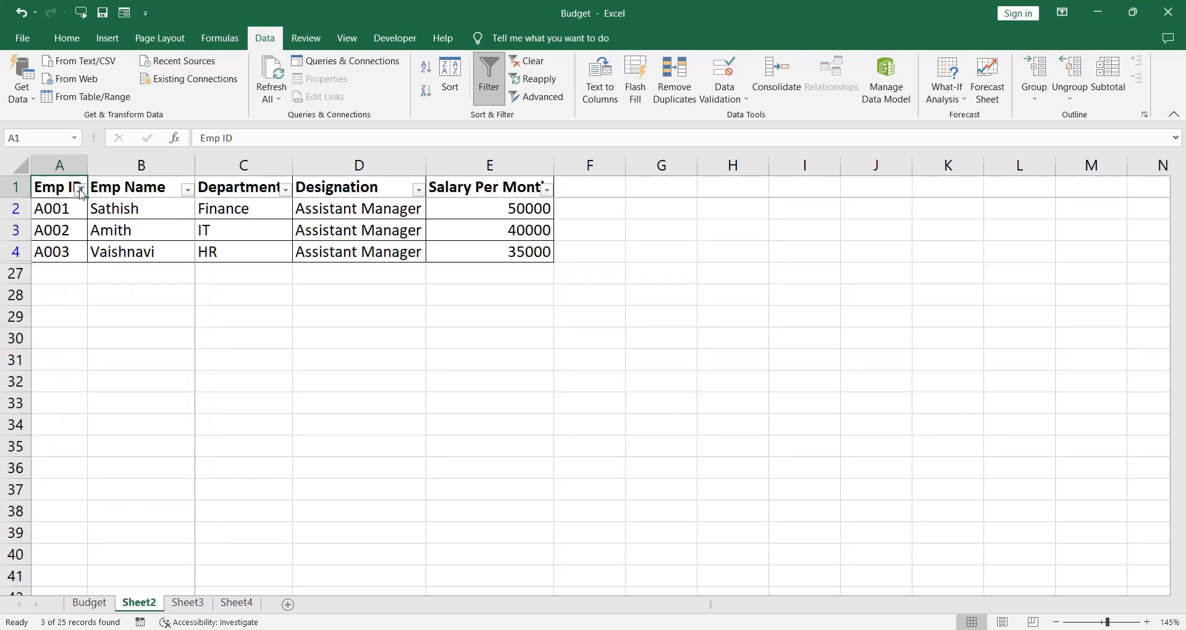
key("Down")
key("ctrl+shift+End")
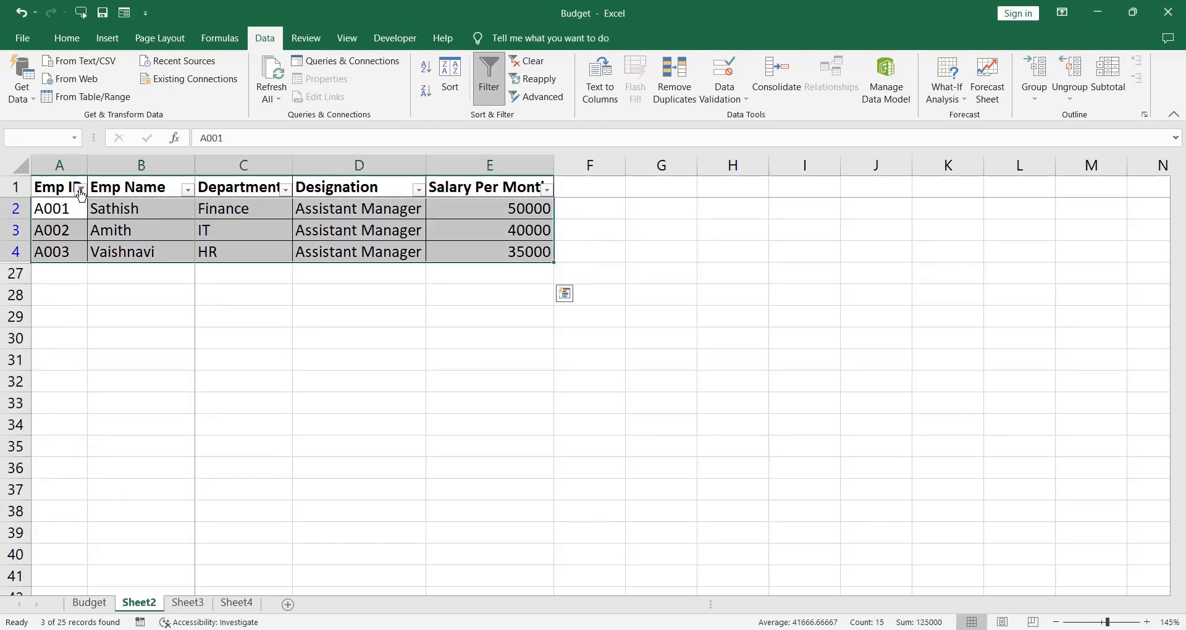
Step: Reset the Emp ID filter from the three chosen IDs to all records
left_click(81, 192)
key("space")
key("Return")
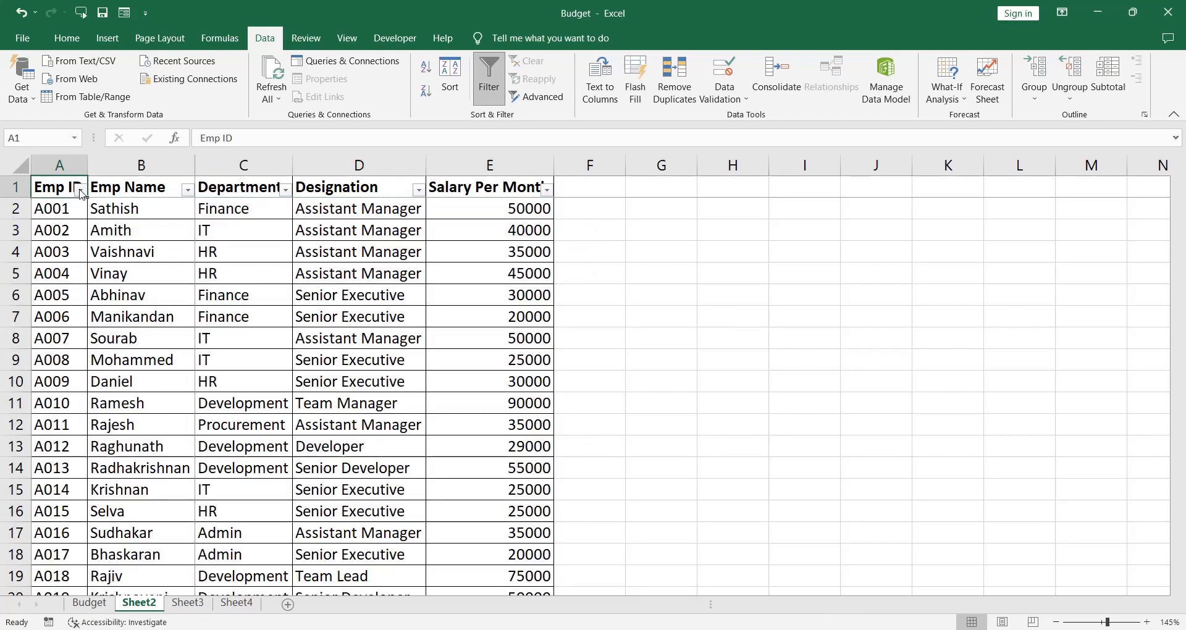
Step: Filter the Emp ID column by searching its values for A015, and select the matching record
left_click(81, 192)
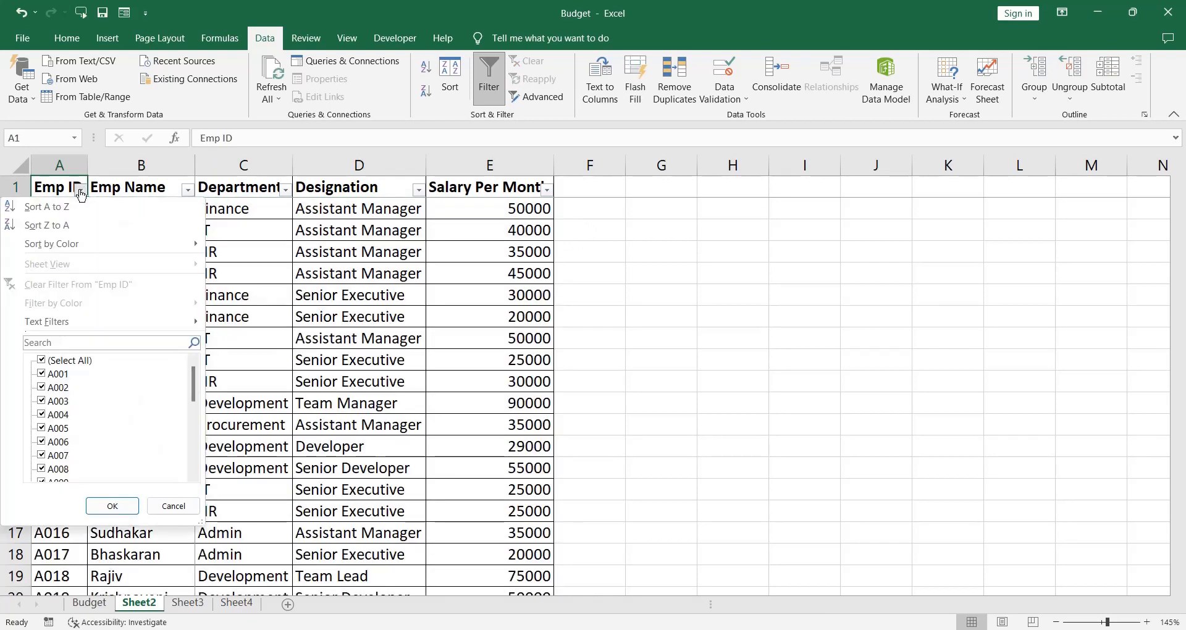
left_click(54, 343)
type("A")
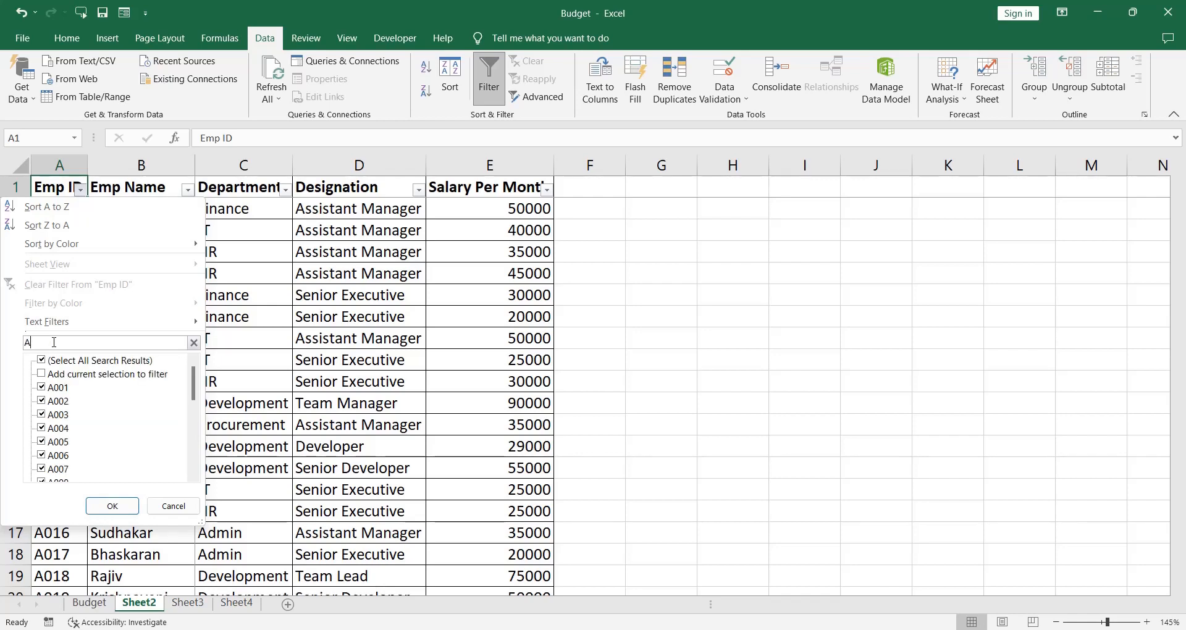
type("015")
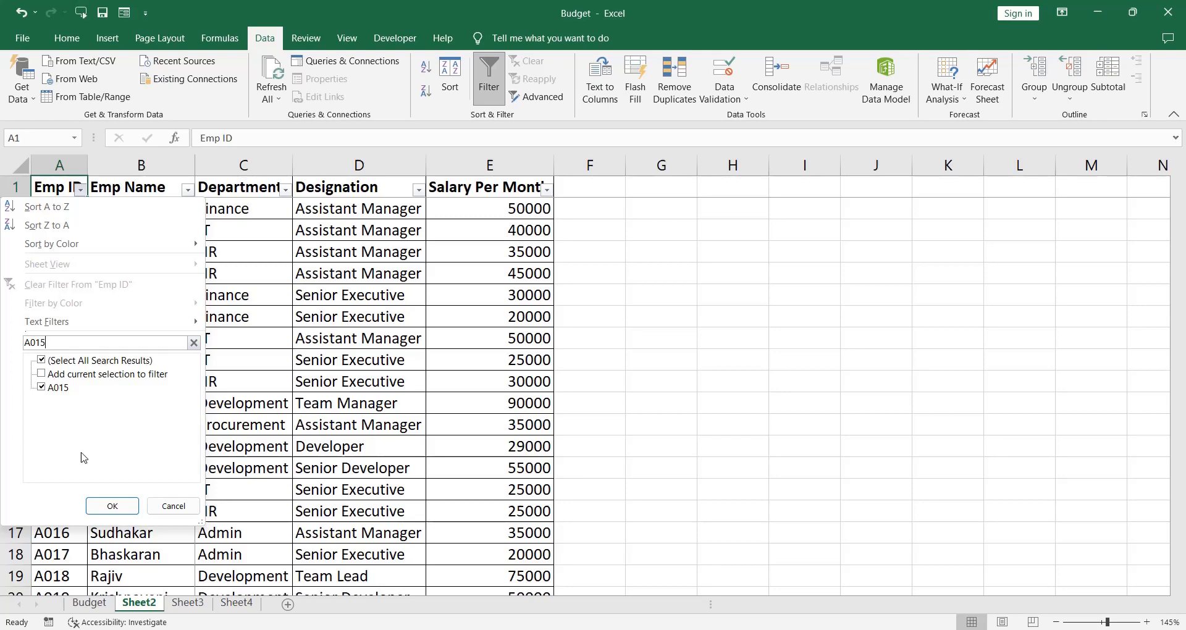
left_click(124, 505)
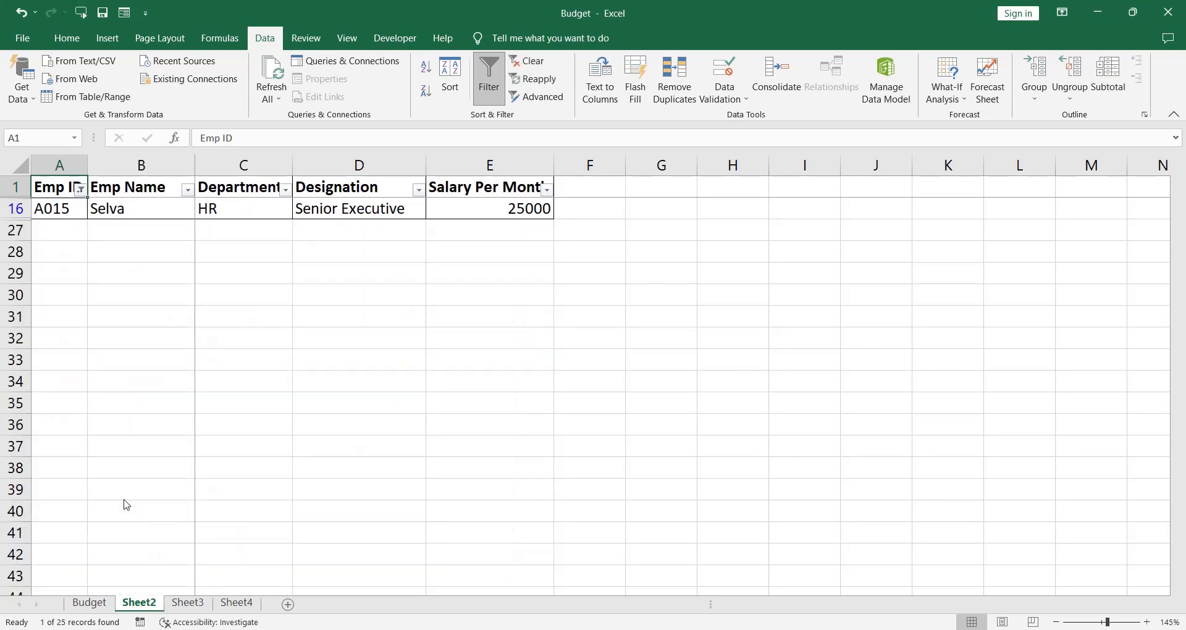
key("Down")
key("ctrl+shift+Right")
key("Up")
Step: Select all Emp ID values in the filter again and look over the full employee list
left_click(81, 190)
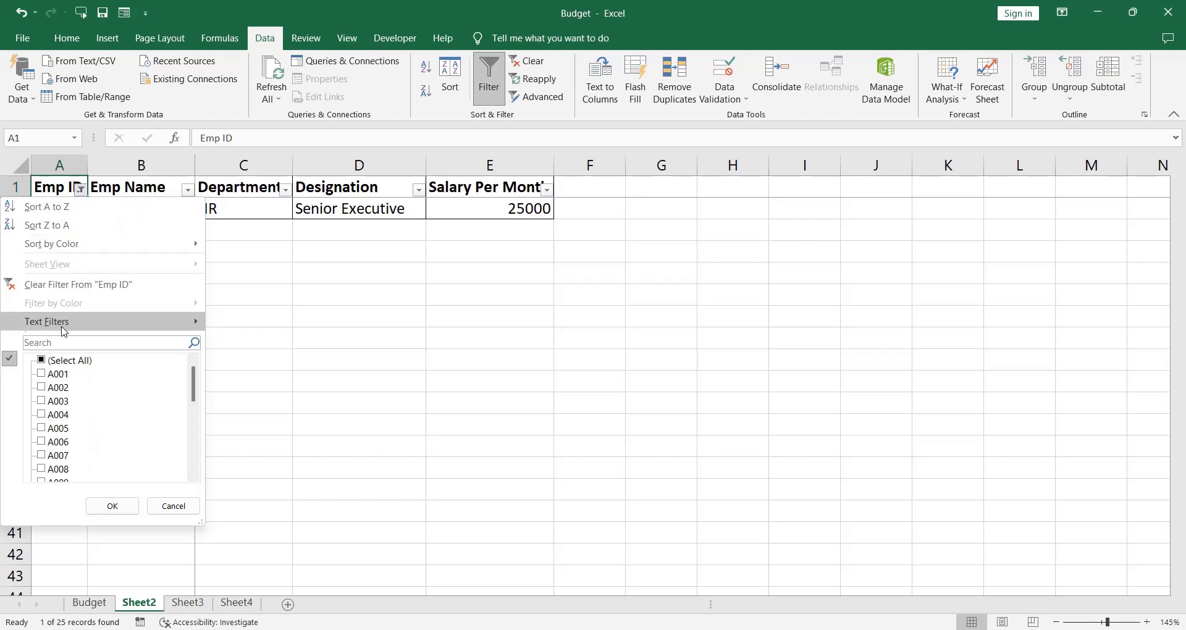
left_click(52, 360)
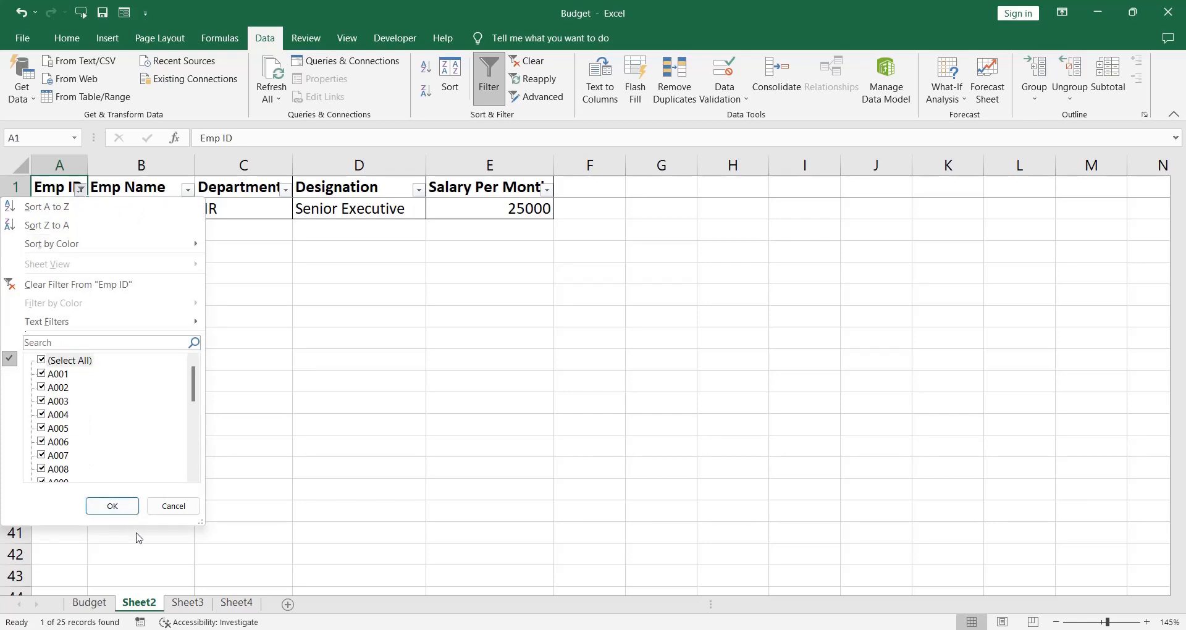
left_click(123, 506)
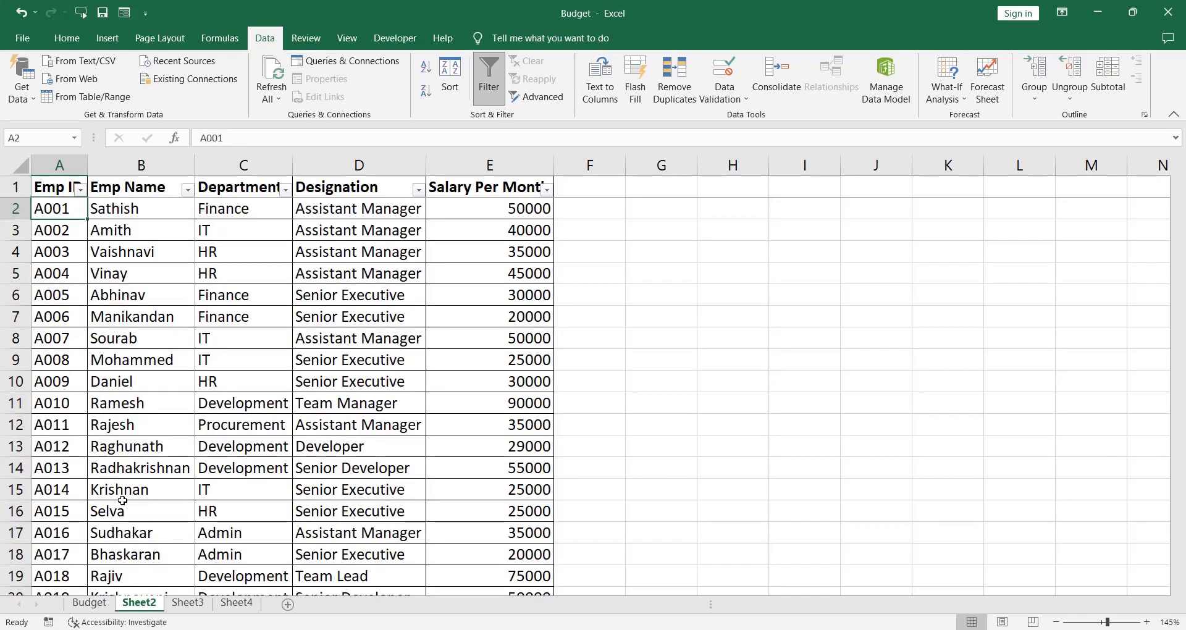
key("ctrl+shift+Right")
scroll(122, 501, "down", 1)
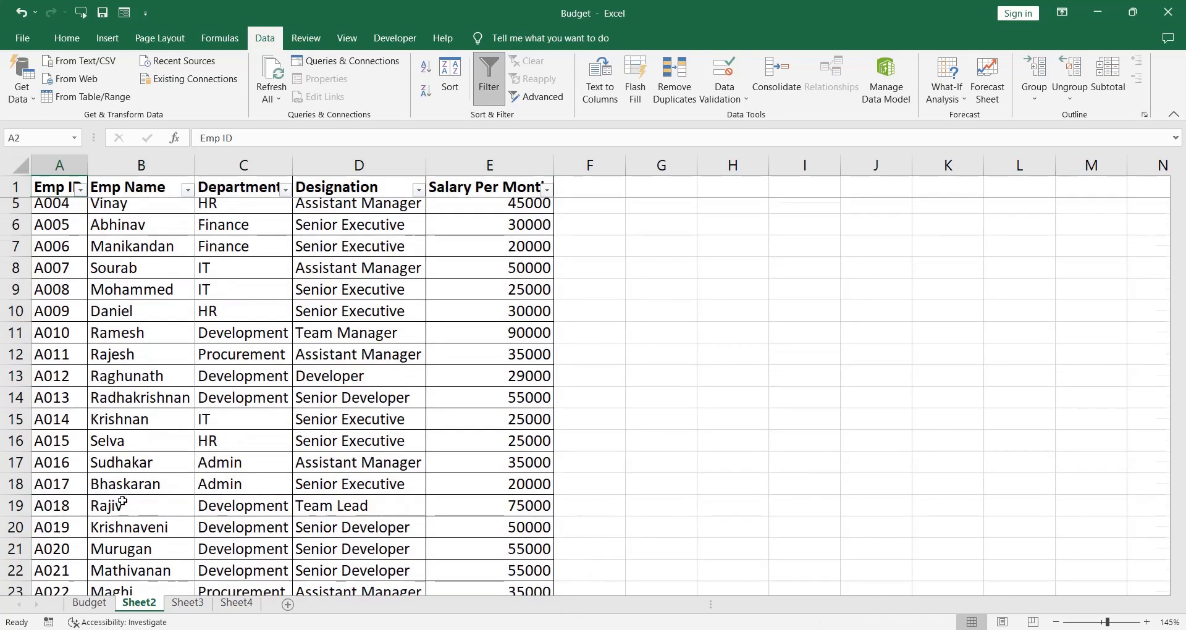
key("Down")
key("Up")
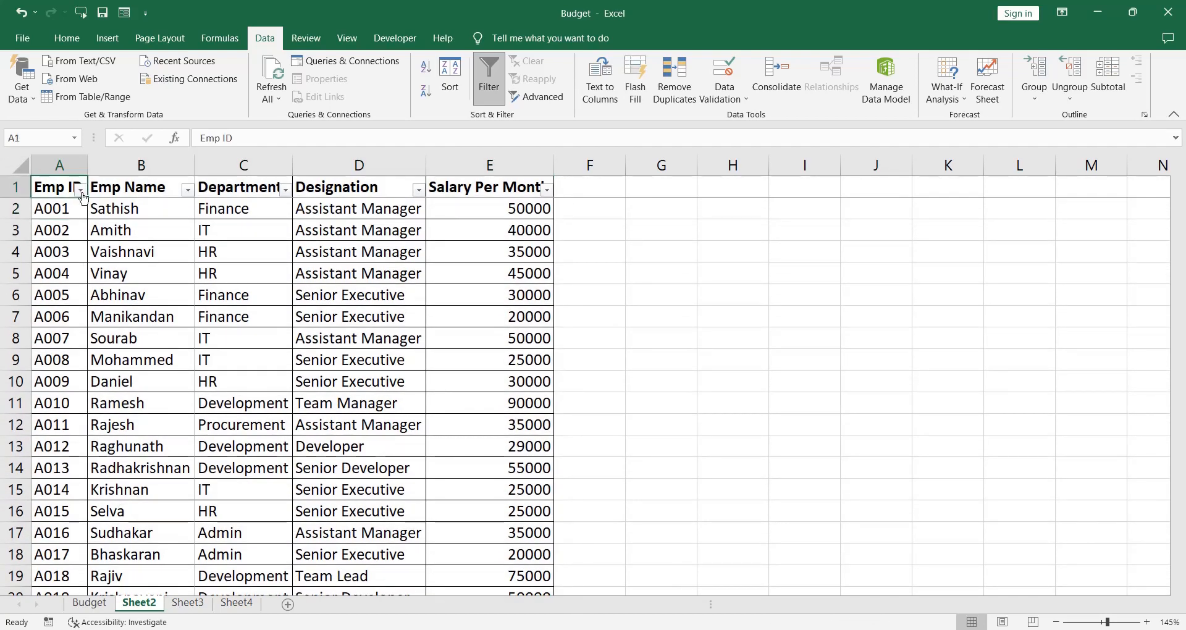
Step: Apply an Equals text filter to the Emp ID column with the value A015
key("alt+Down")
mouse_move(73, 328)
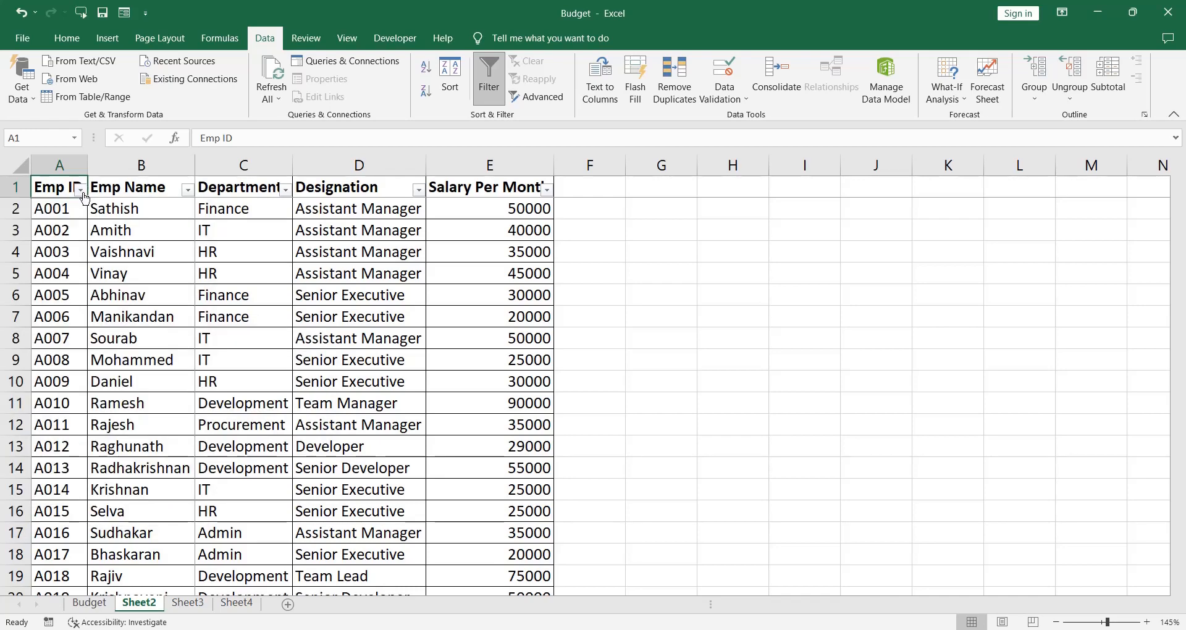
left_click(81, 191)
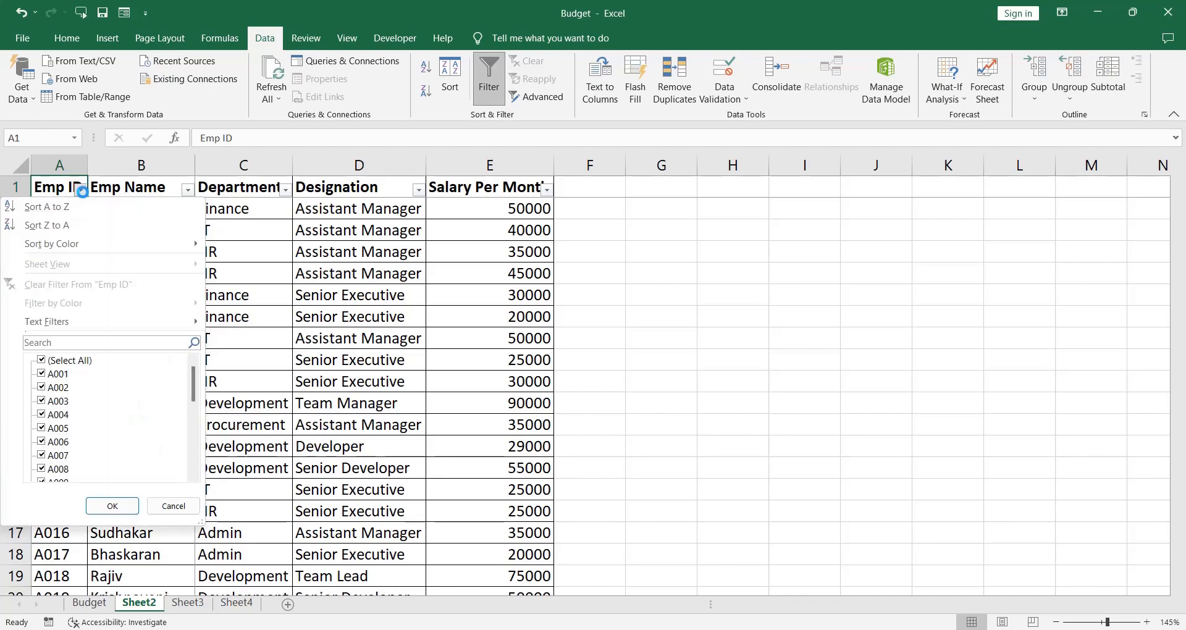
mouse_move(95, 320)
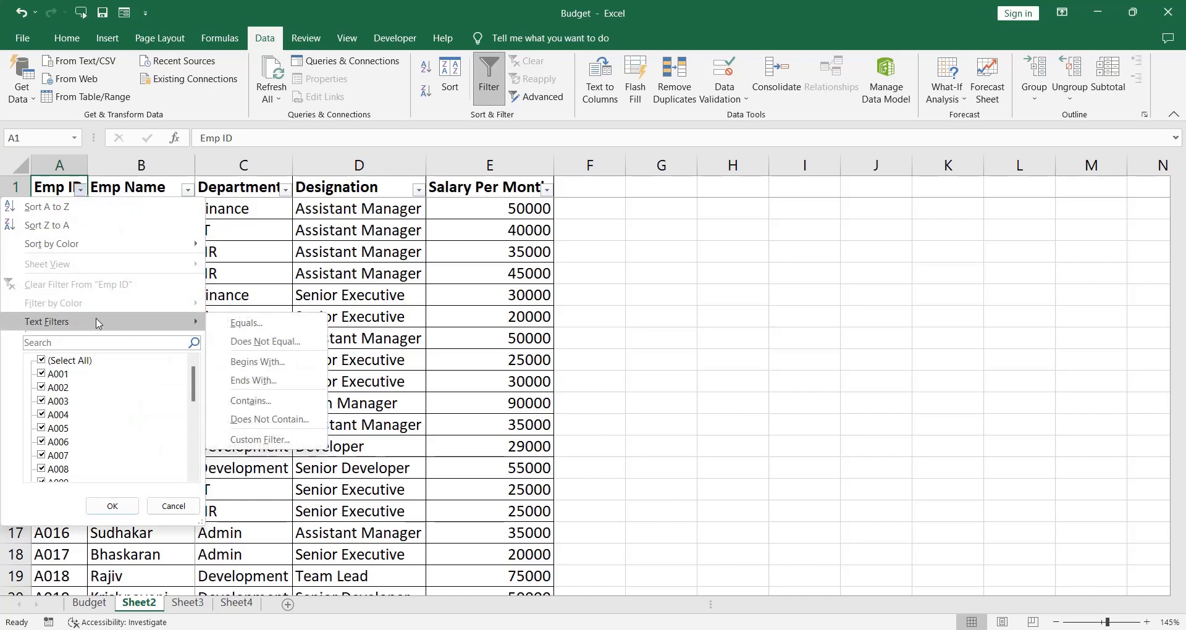
left_click(258, 327)
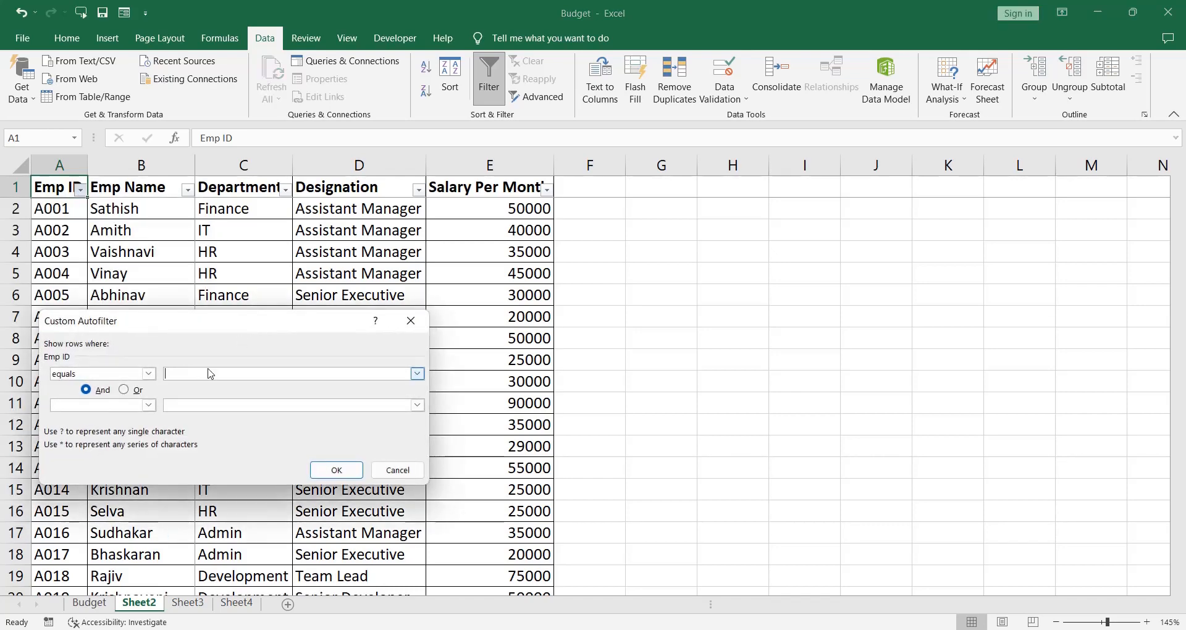
type("A015")
left_click(331, 474)
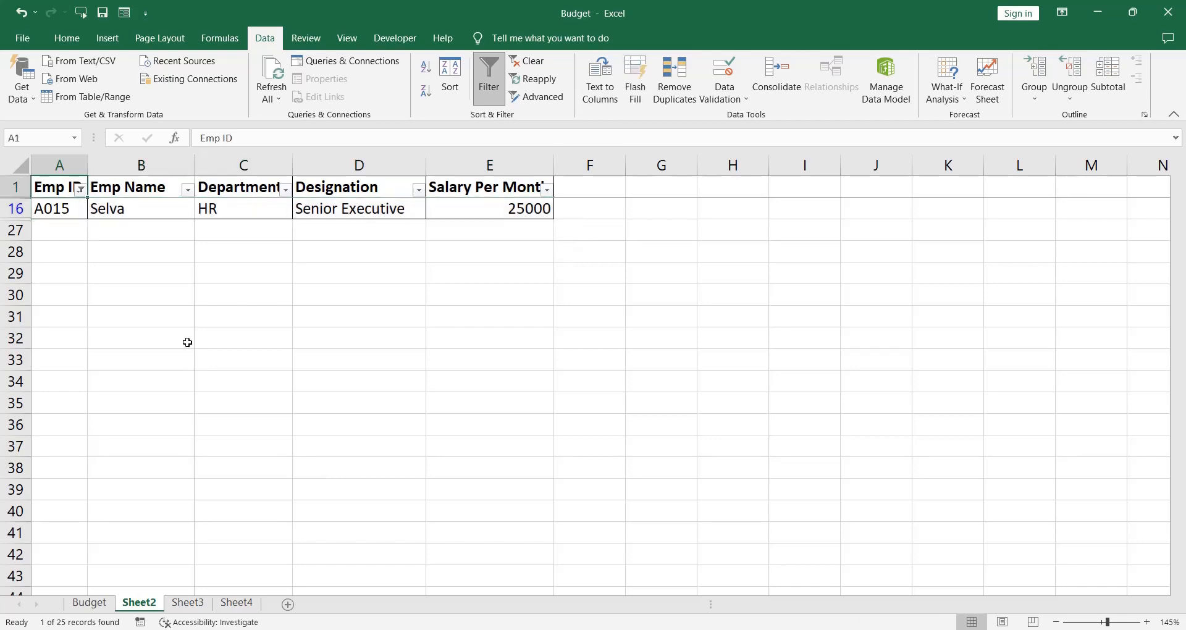
Step: Apply a Does Not Equal text filter to the Emp ID column with the value A015
left_click(81, 190)
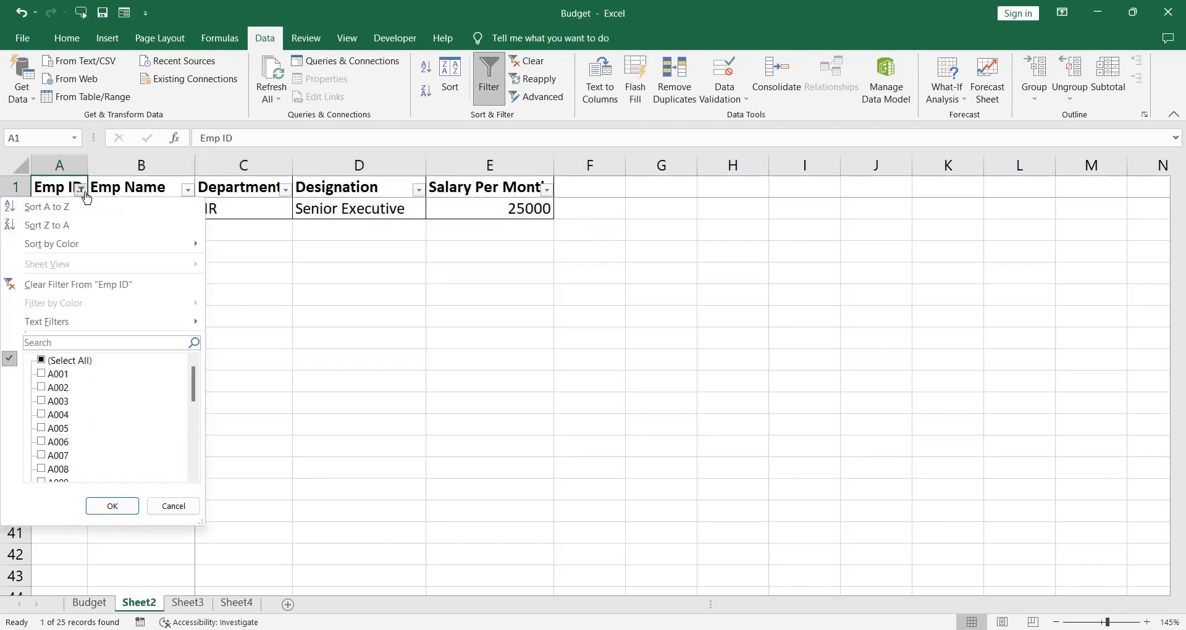
mouse_move(68, 326)
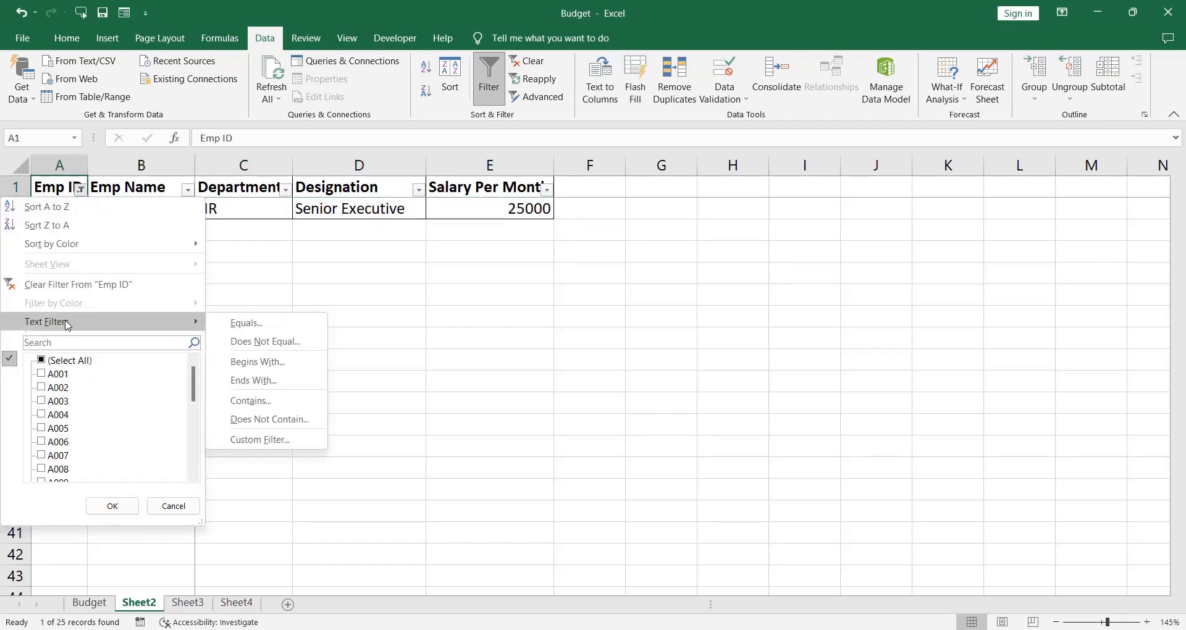
left_click(271, 342)
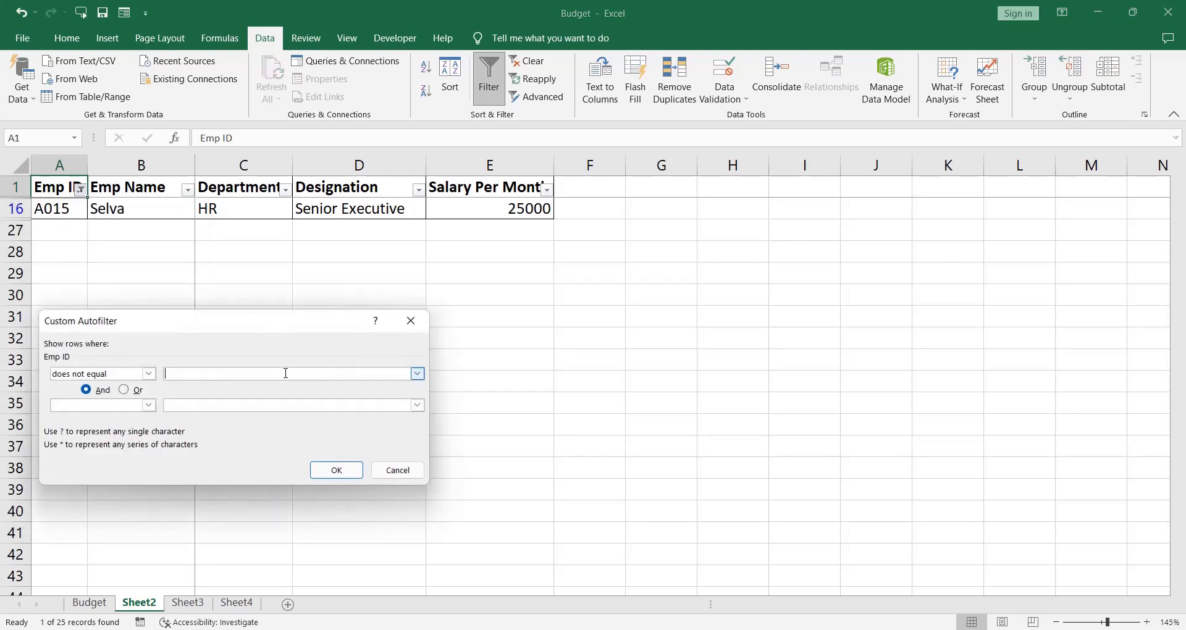
type("A015")
left_click(339, 474)
Step: Look through the filtered employee list and highlight the rows from A013 to A016 to check for the excluded ID
key("Down")
key("Down")
key("Down")
key("Down")
key("Down")
key("Down")
key("Down")
key("Down")
key("Down")
key("Down")
key("Down")
key("Down")
key("Down")
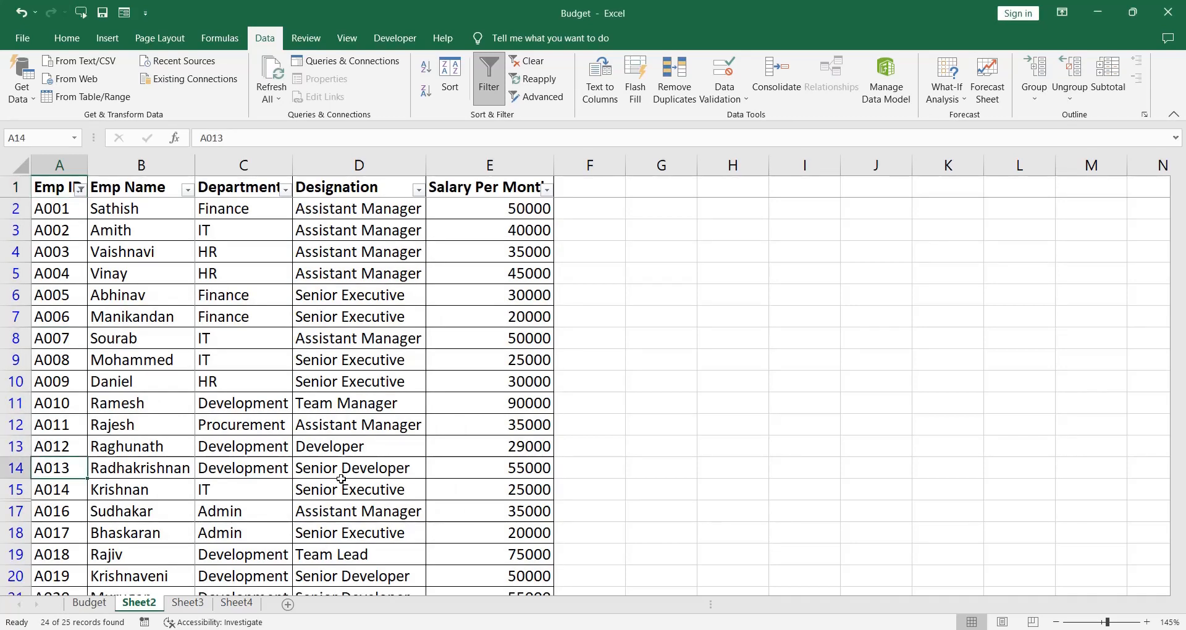
key("shift+space")
key("shift+Down")
key("shift+Down")
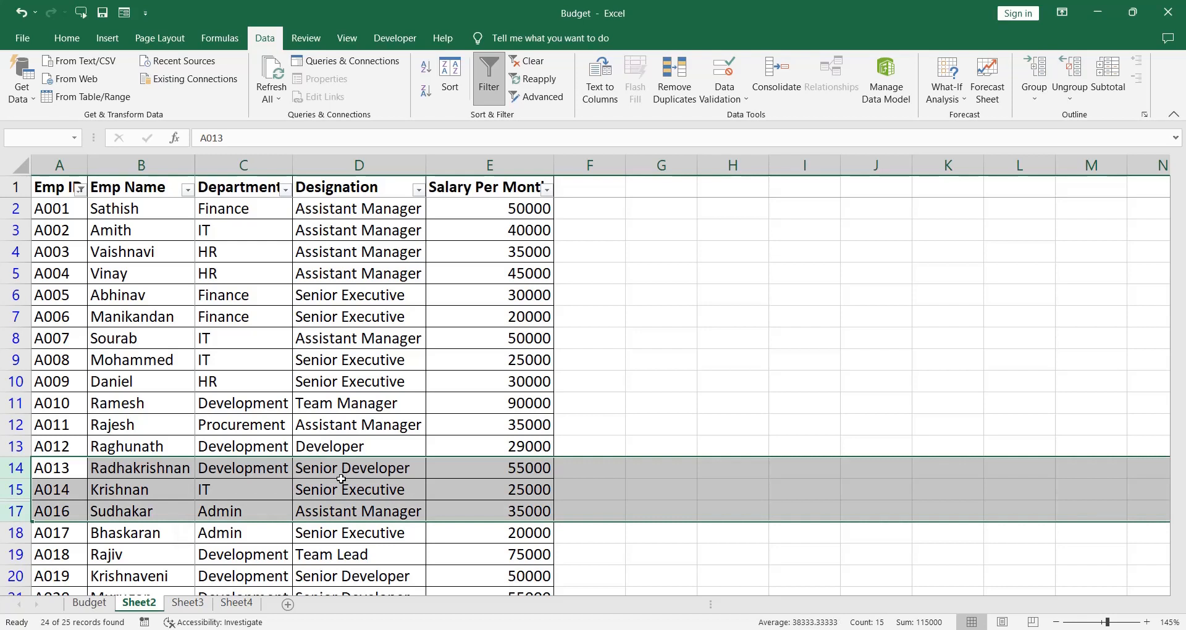
key("ctrl+Home")
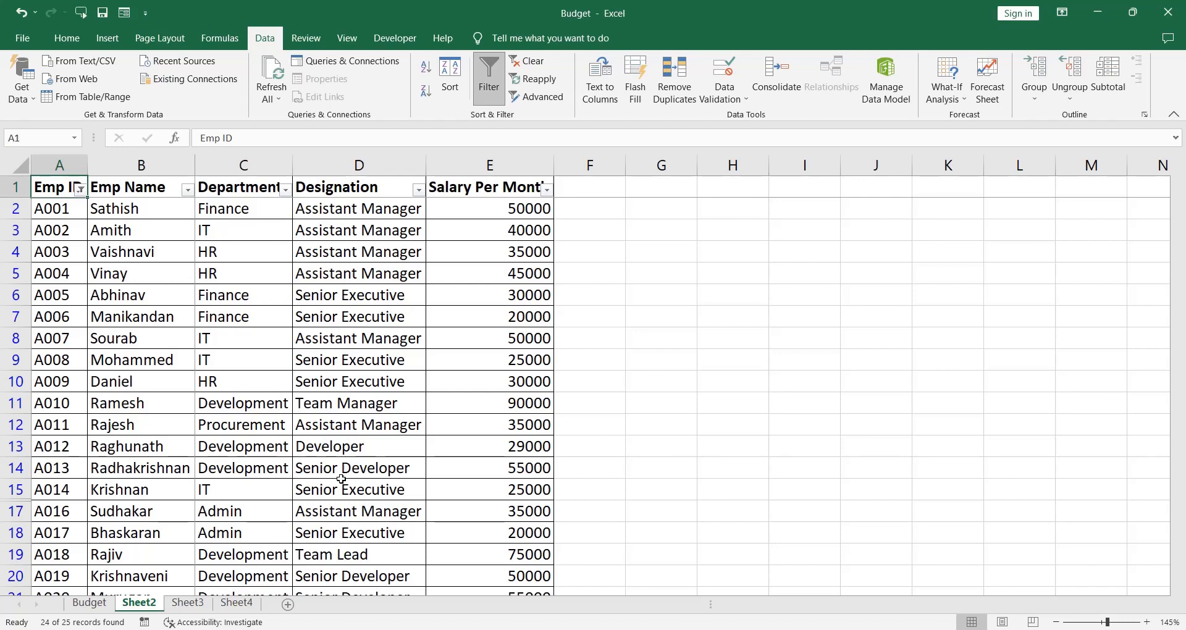
Step: Change the Emp ID custom filter's condition to begins with A01
key("alt+Down")
key("Up")
key("Up")
key("Down")
key("space")
key("Up")
key("Up")
key("Right")
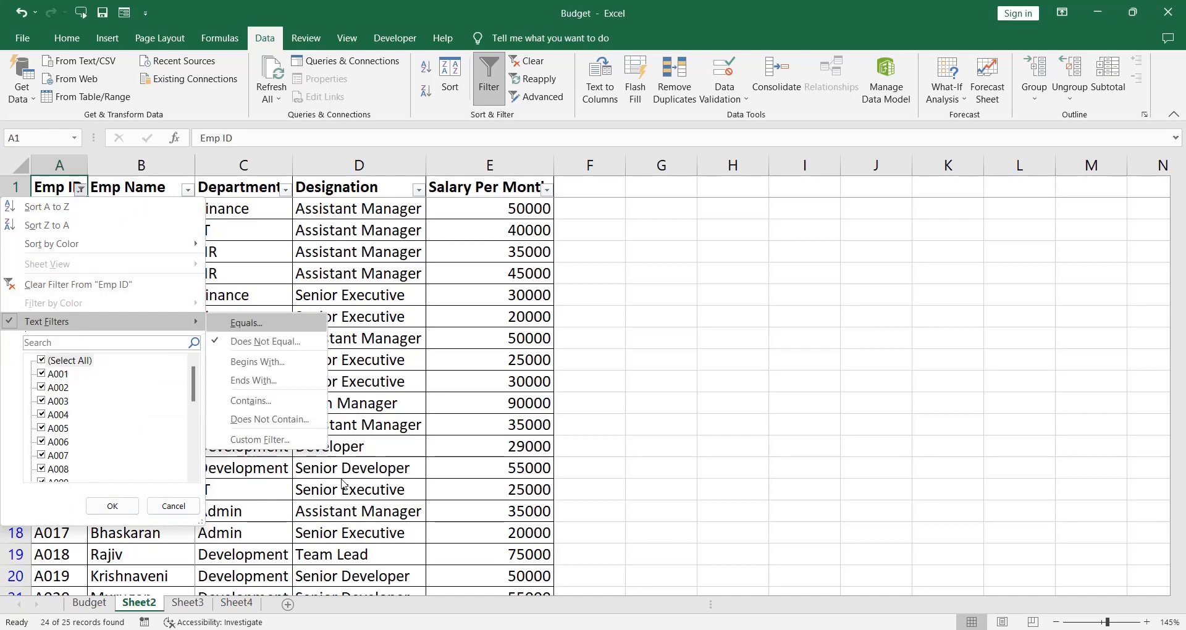
key("Down")
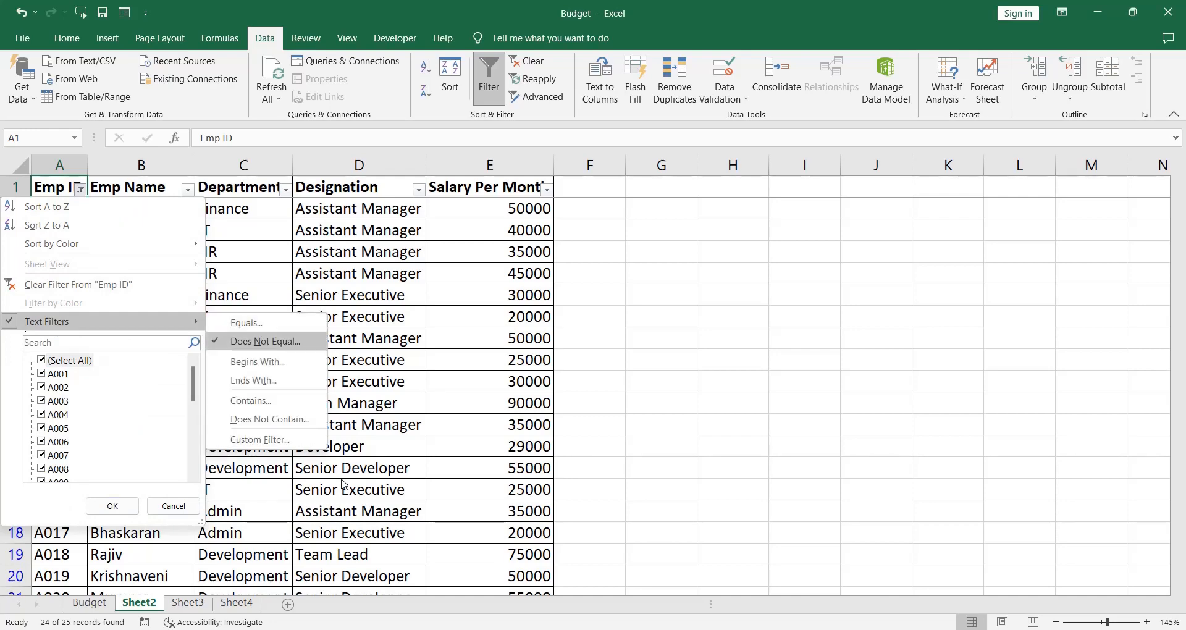
key("Return")
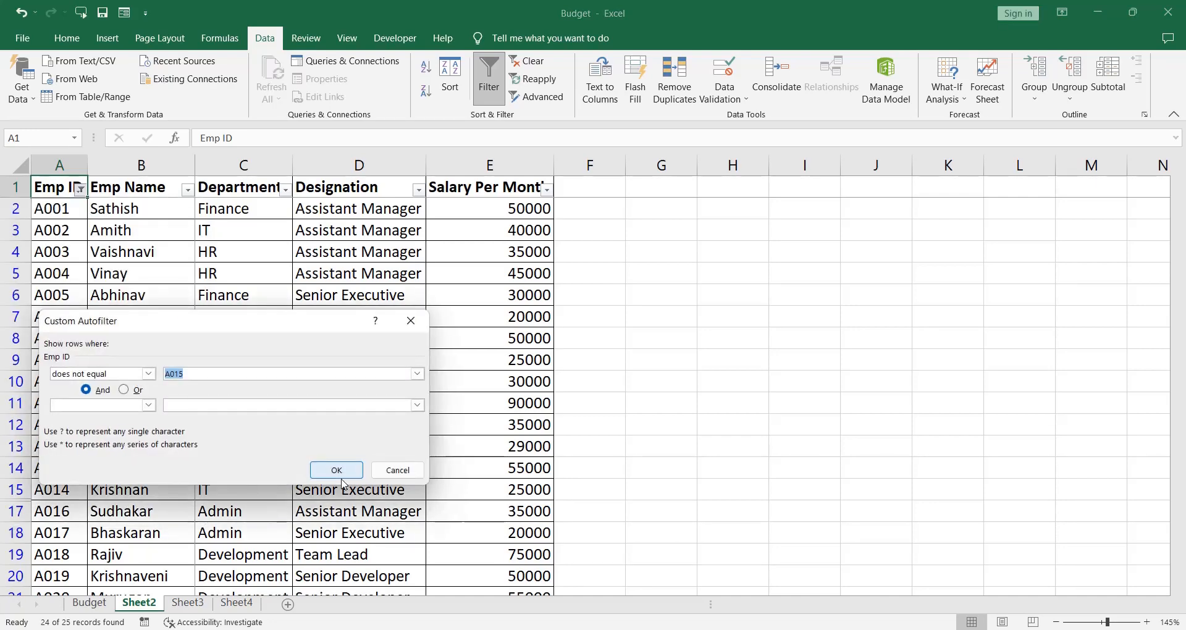
left_click(146, 376)
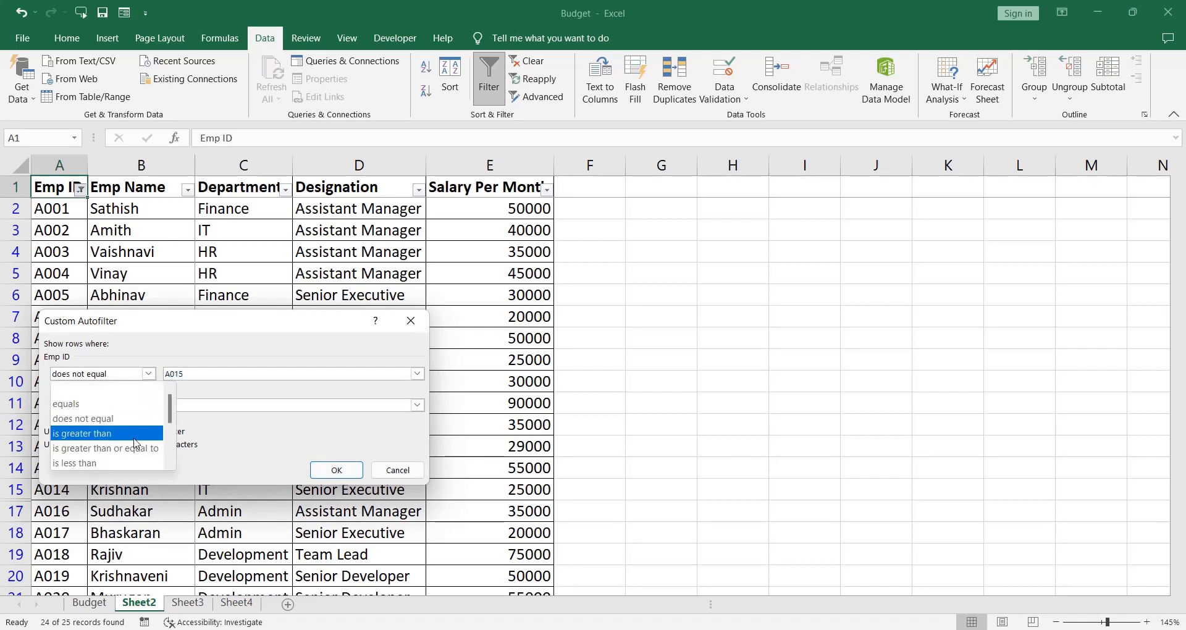
left_click(171, 466)
scroll(105, 426, "down", 3)
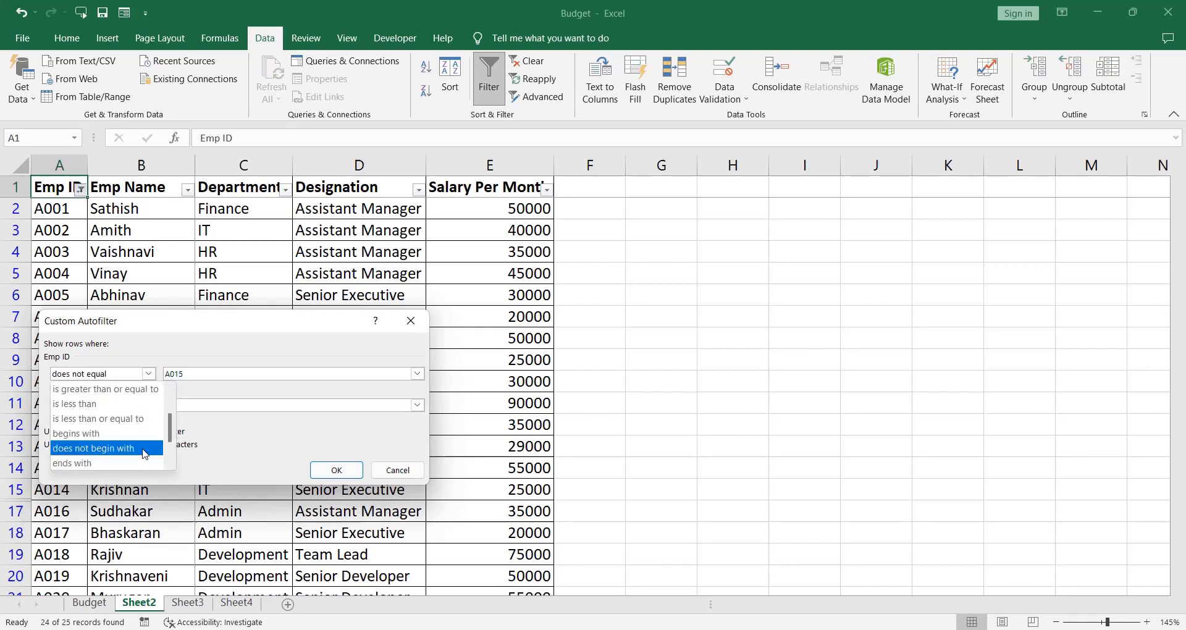
left_click(101, 438)
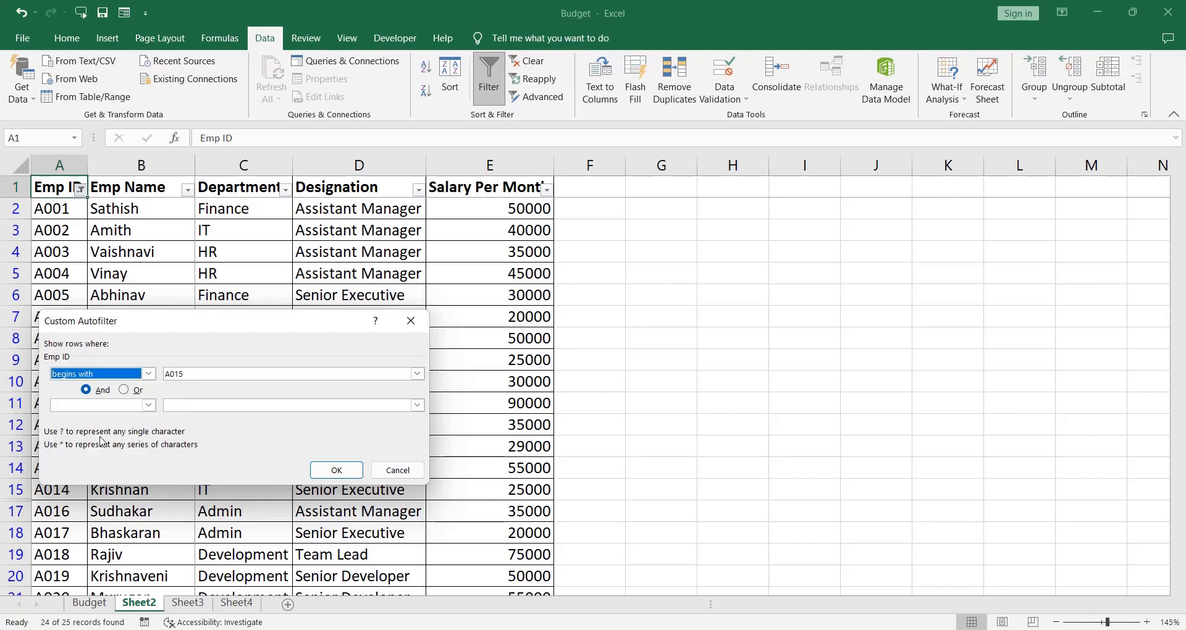
left_click(205, 376)
left_click(205, 376)
key("BackSpace")
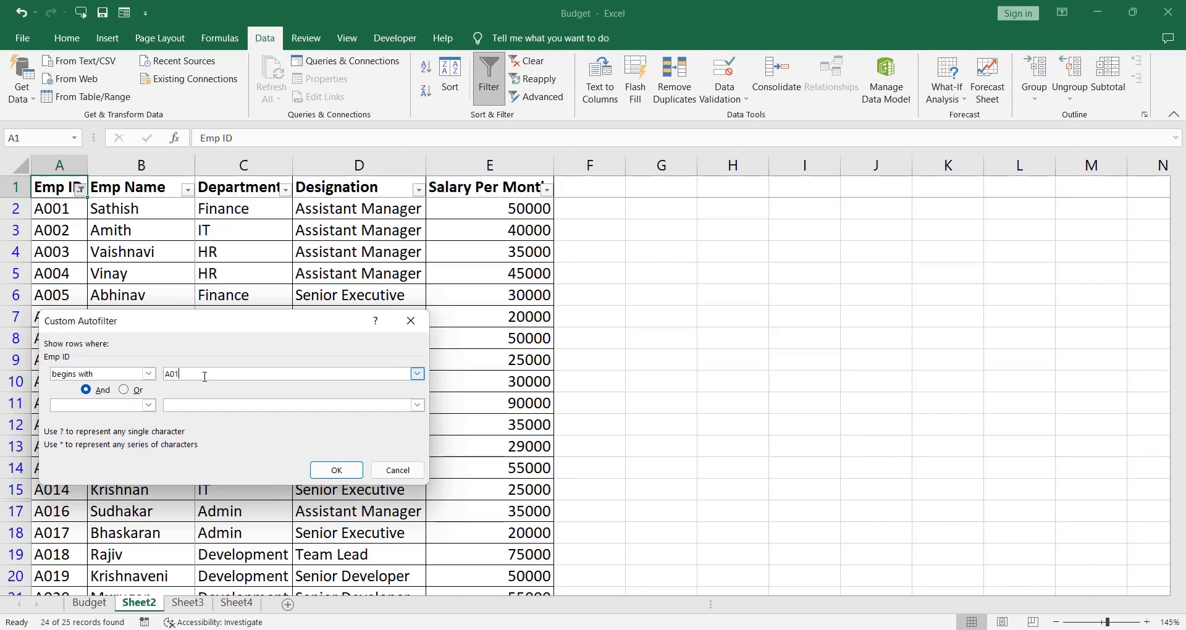
key("Return")
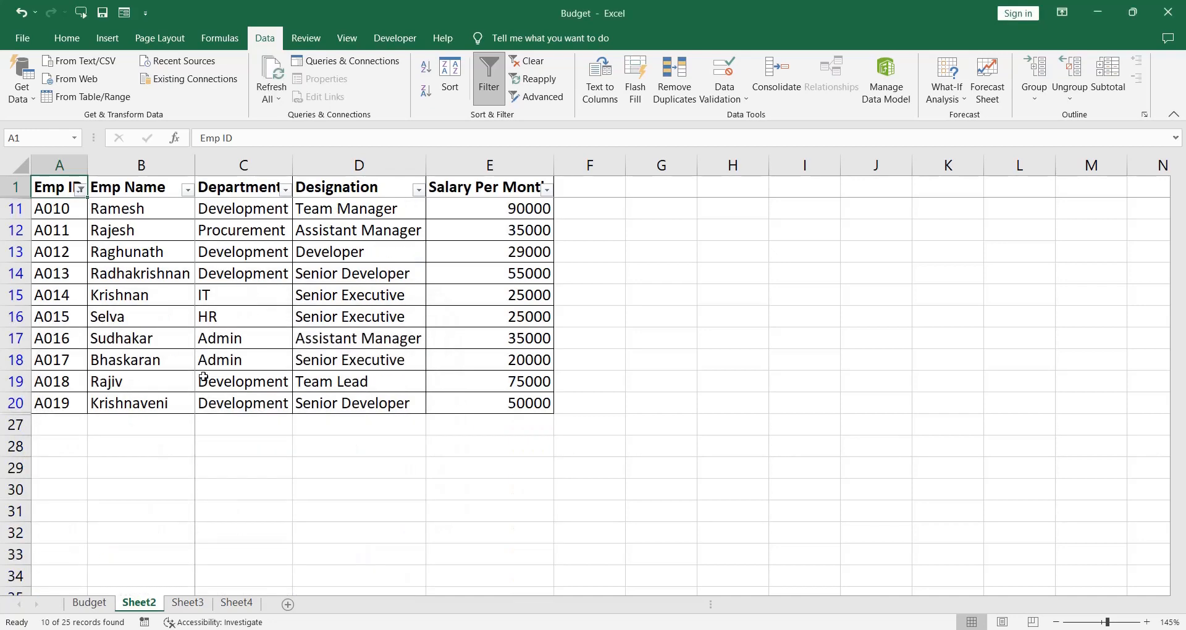
Step: Select all values in the Emp ID filter to bring back every employee record
key("Down")
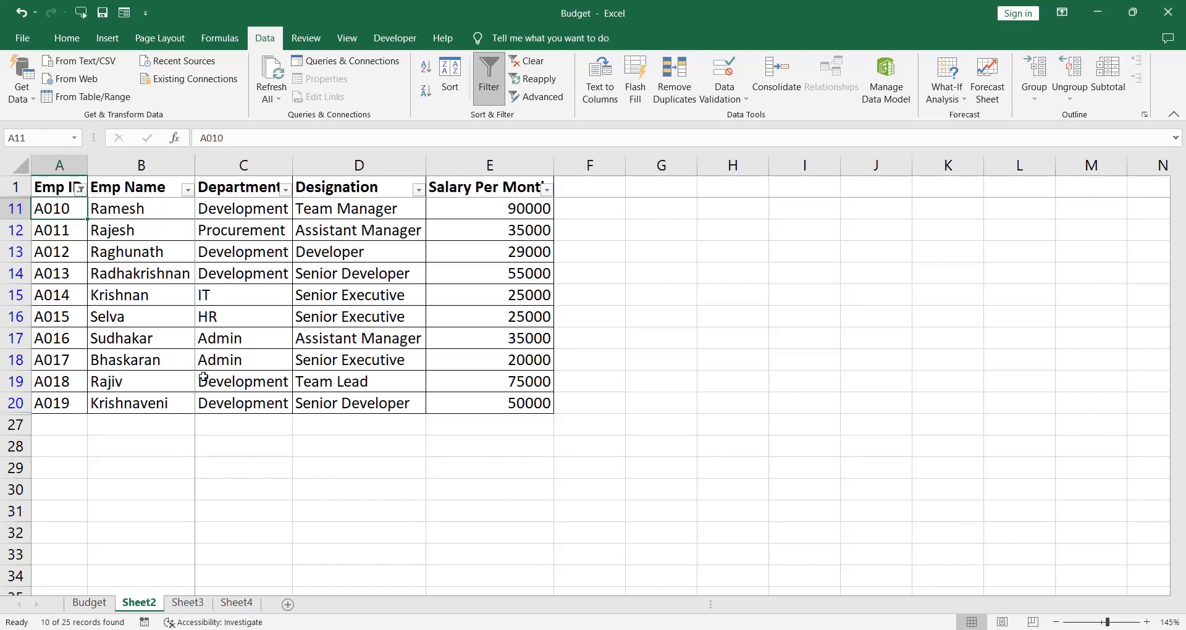
key("Up")
key("alt+Down")
key("space")
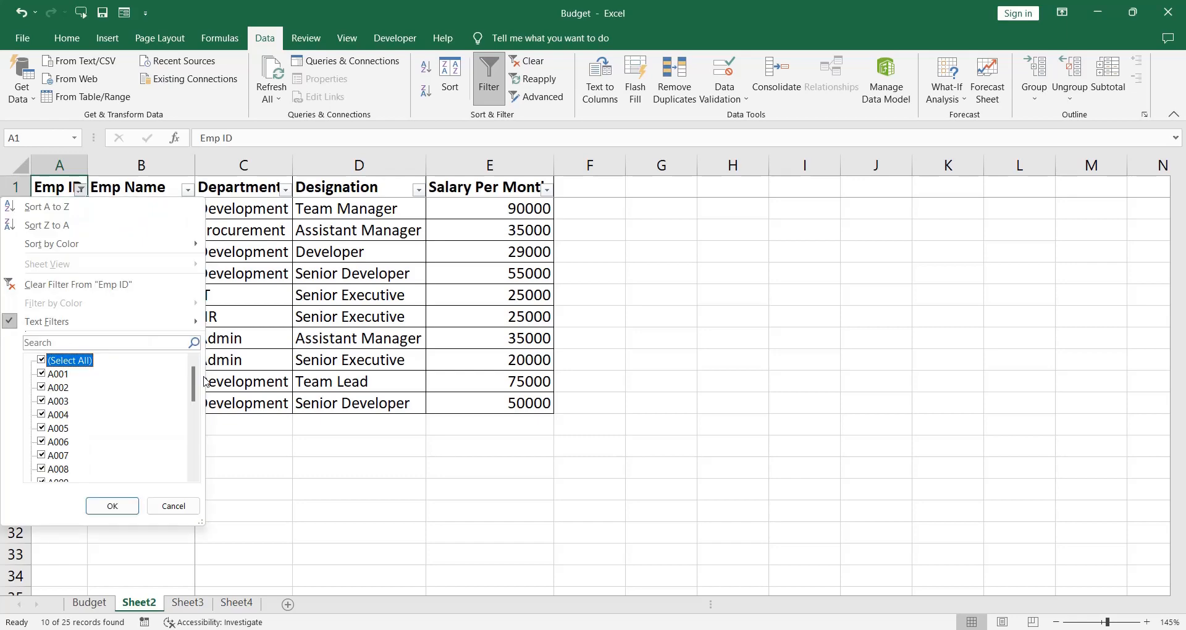
key("Tab")
key("Return")
key("Down")
key("Up")
Step: Apply an Ends With text filter to the Emp ID column with the value 15
key("alt+Down")
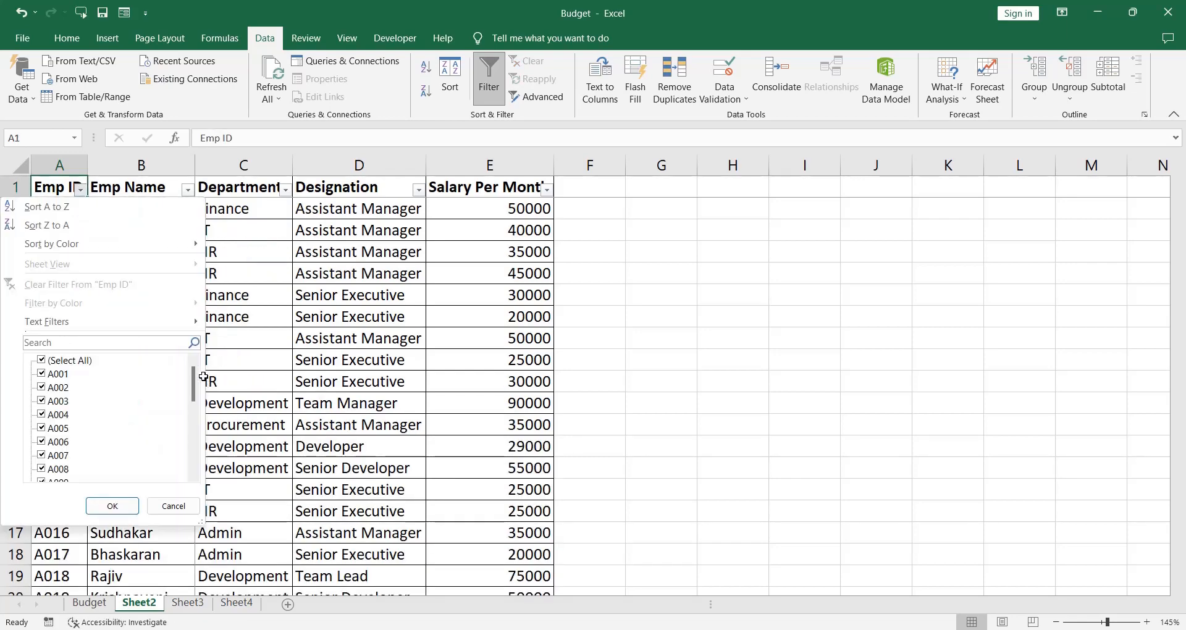
mouse_move(173, 321)
left_click(284, 384)
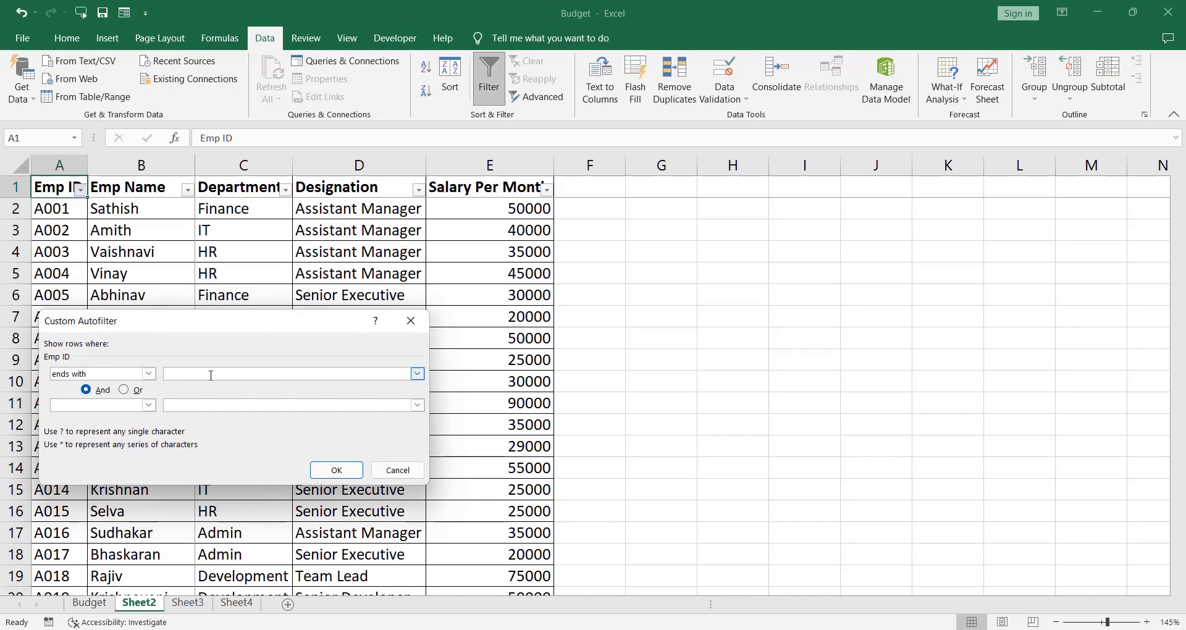
type("15")
key("Return")
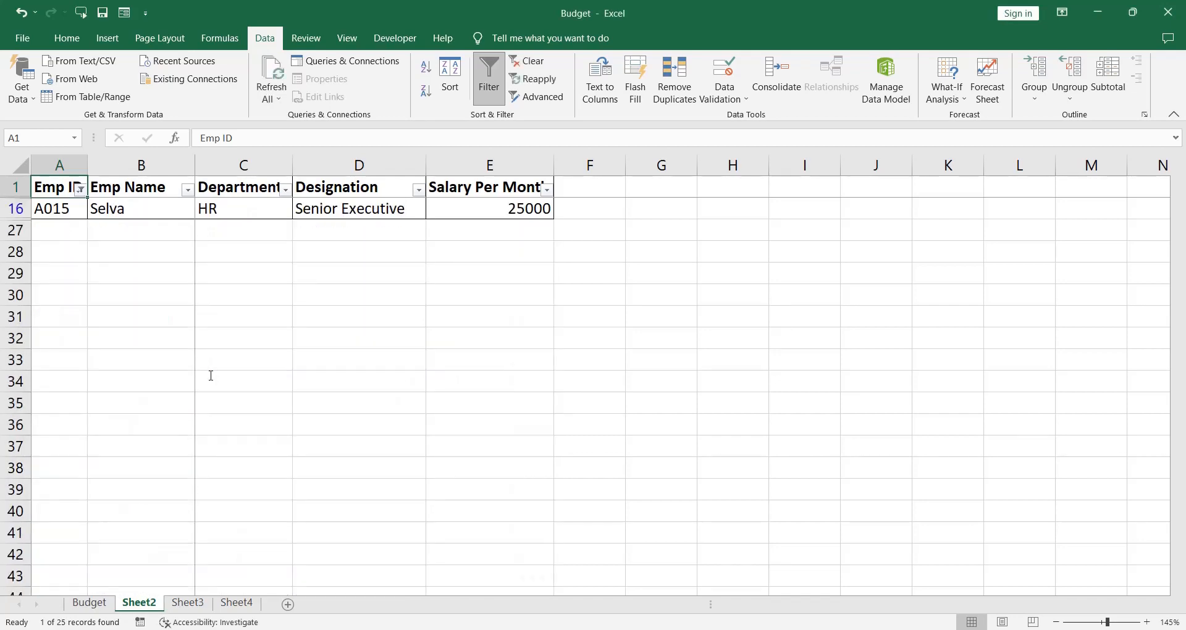
key("Down")
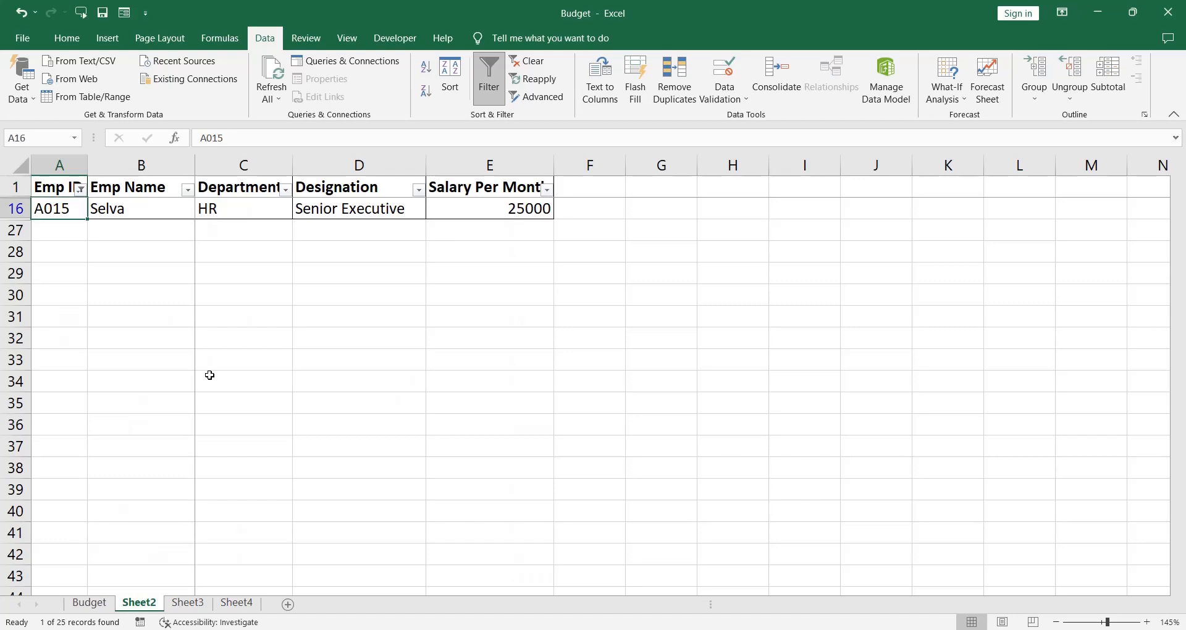
left_click(80, 189)
mouse_move(153, 329)
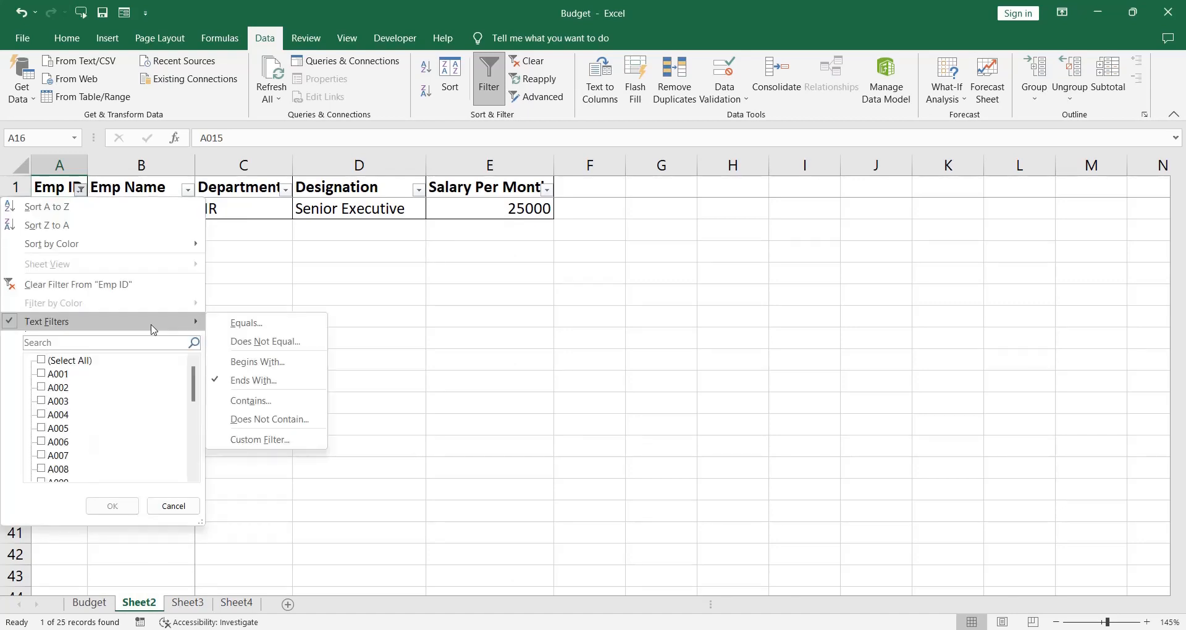
left_click(259, 403)
key("Escape")
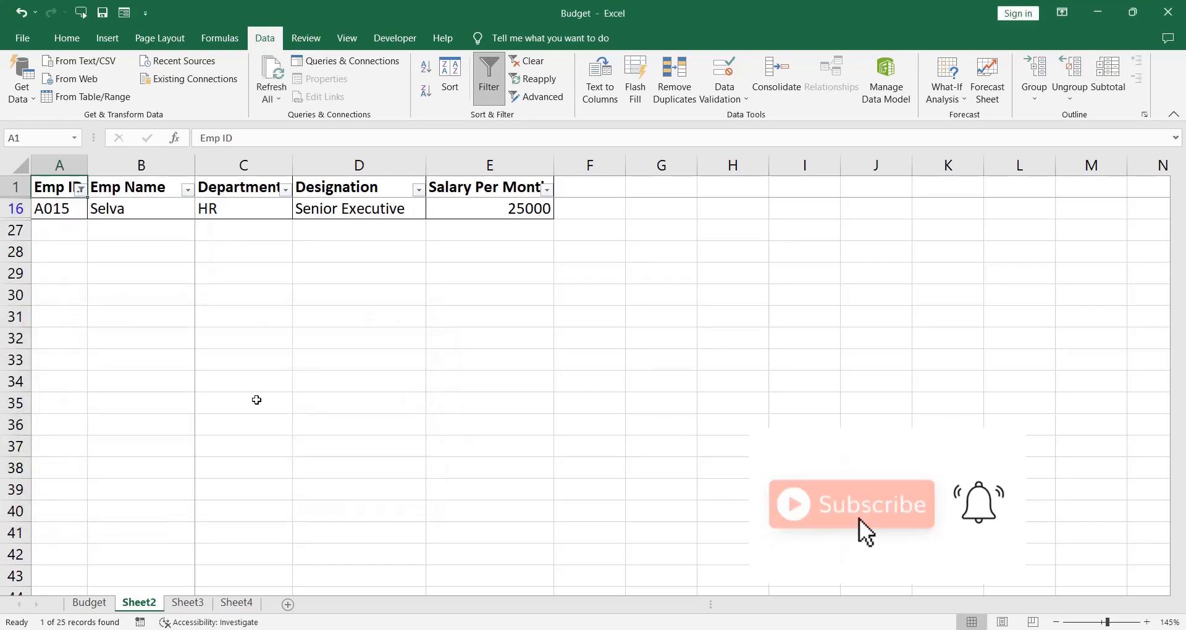
Step: Reset the Emp ID column's Ends With filter by selecting all its values
key("alt+Down")
key("Tab")
key("space")
key("Return")
Step: Apply a Contains text filter with ADMIN to the Department column and highlight the filtered rows
key("Right")
key("Right")
key("alt+Down")
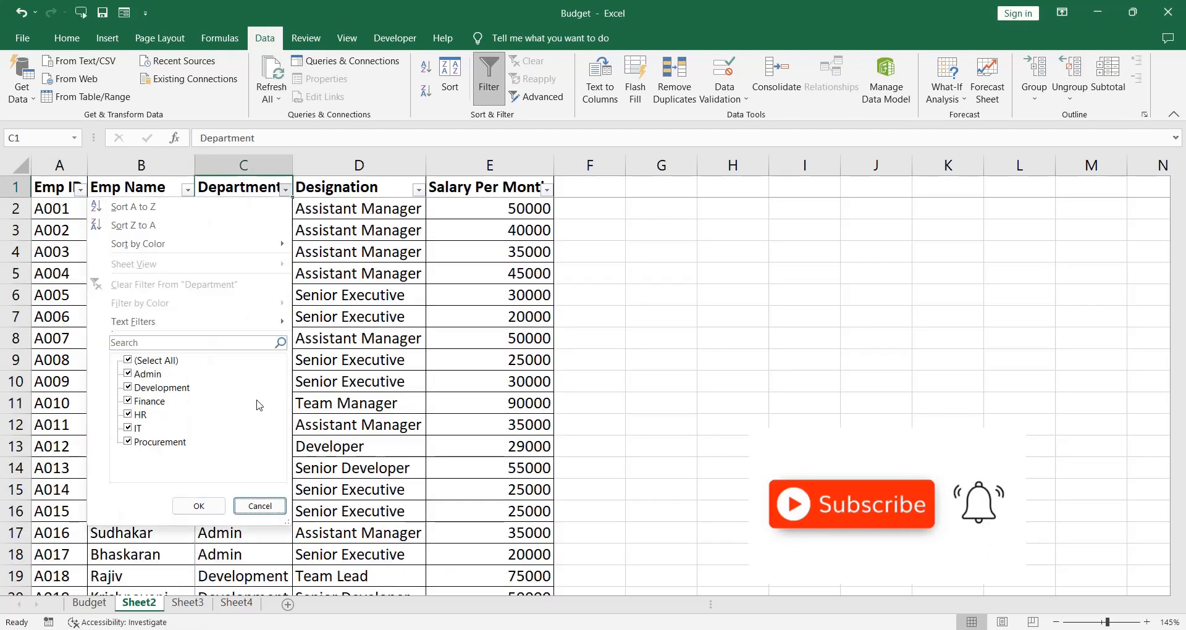
mouse_move(272, 321)
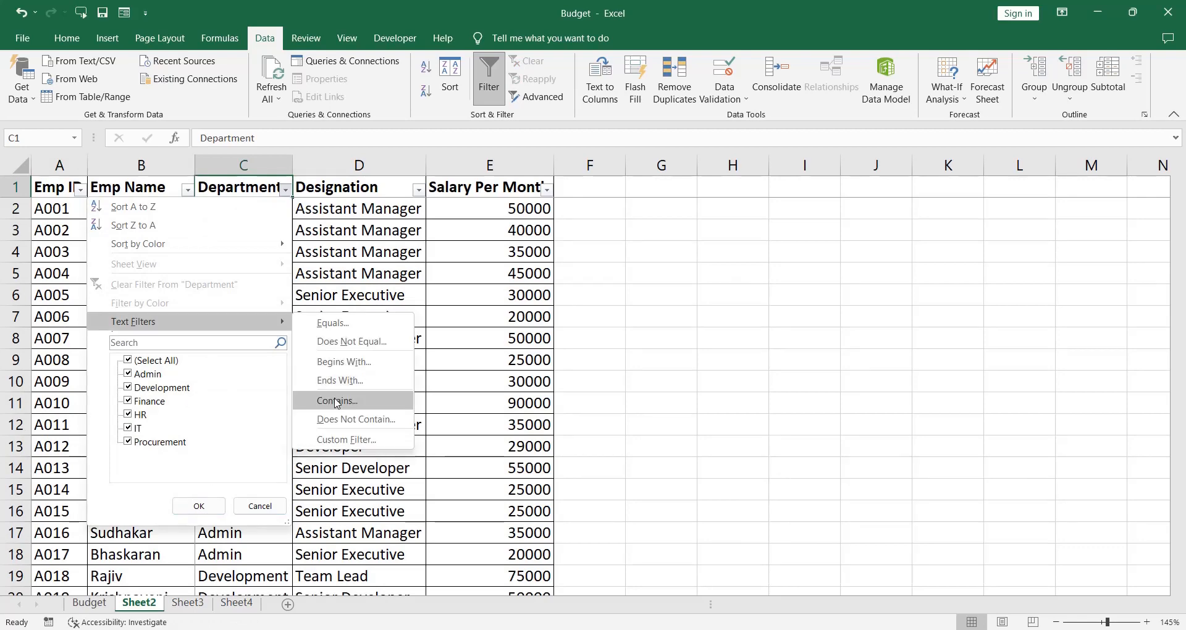
left_click(337, 401)
type("ADMIN")
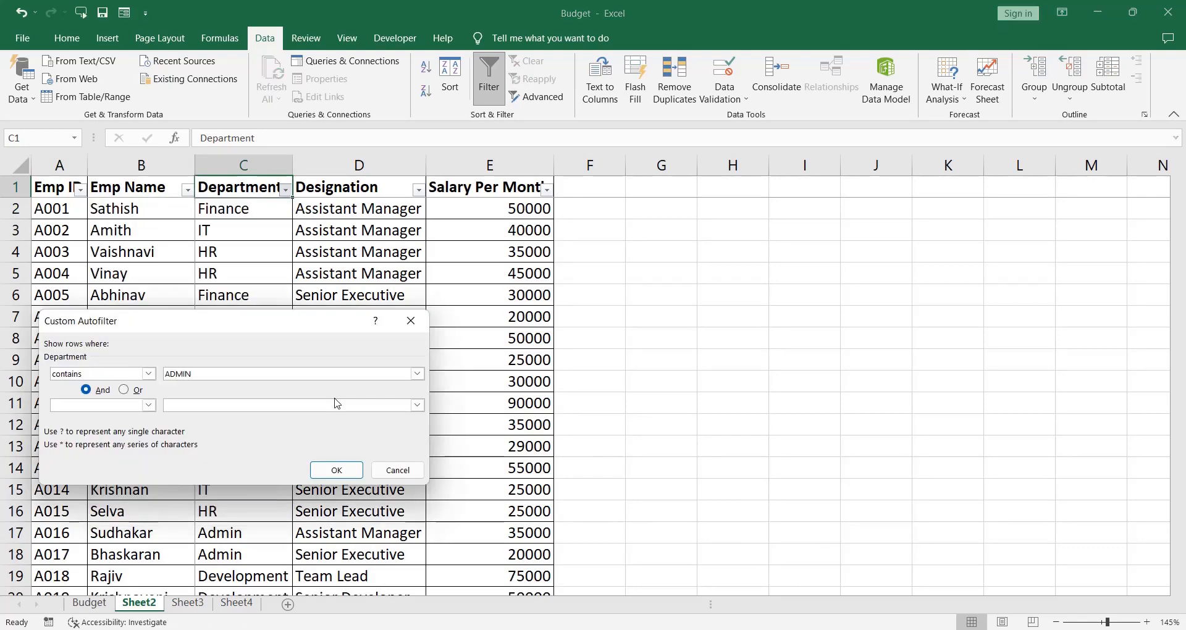
left_click(343, 471)
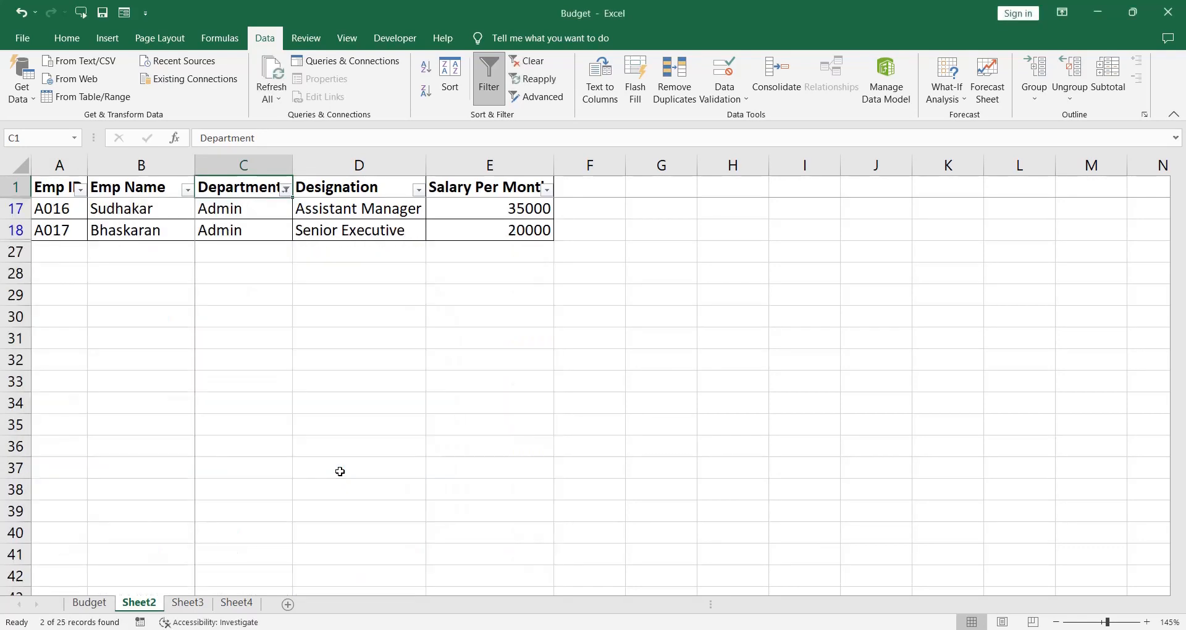
key("Down")
key("shift+space")
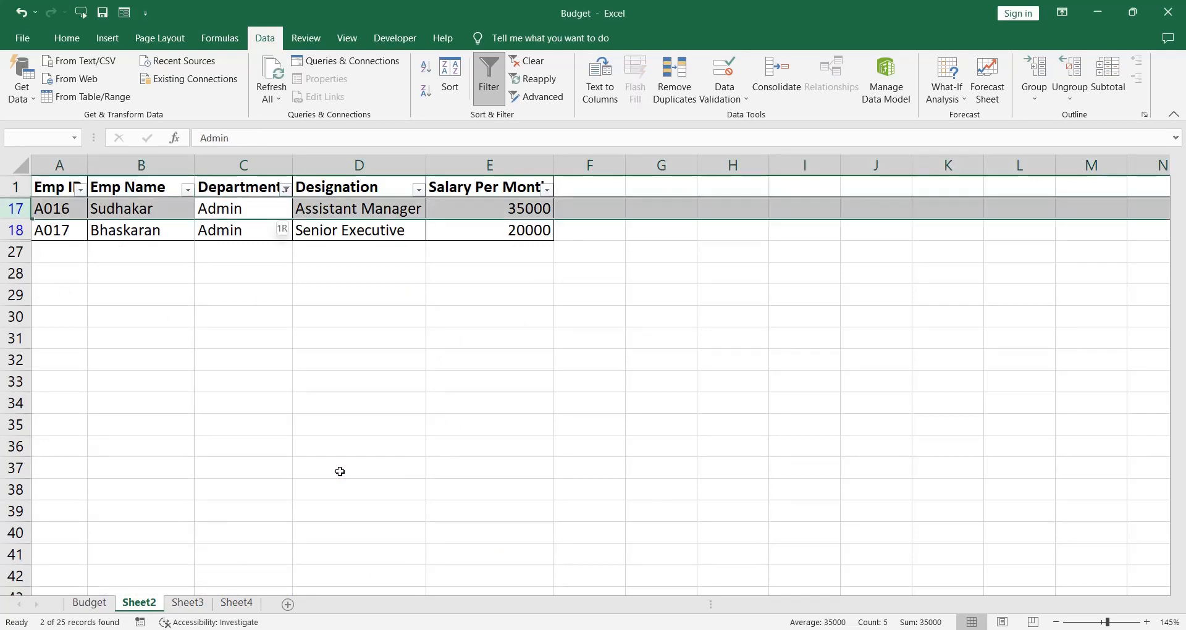
key("shift+Down")
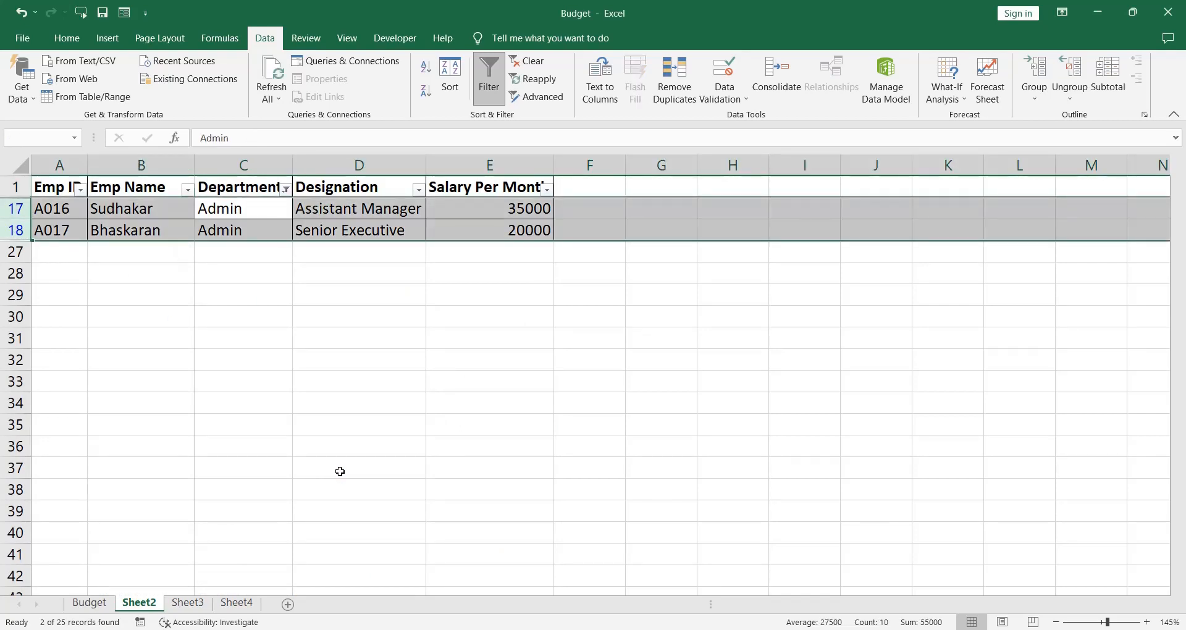
Step: Change the Department custom filter's condition to does not contain Admin and look over the filtered departments
key("Up")
key("alt+Down")
key("f")
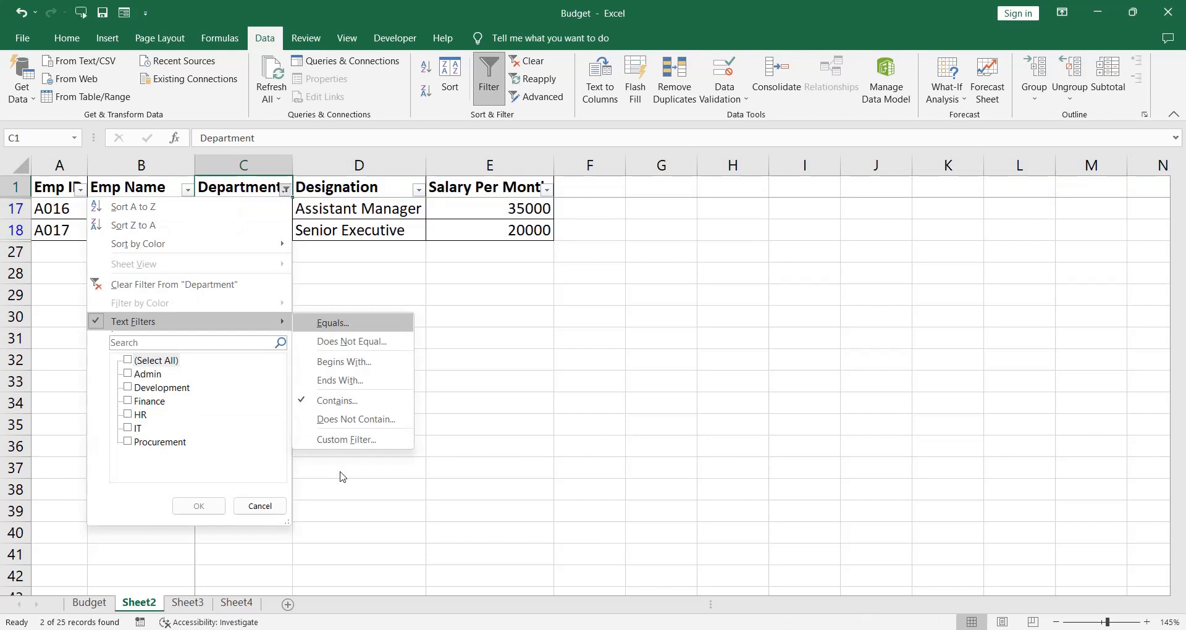
key("Down")
key("Down")
key("Down")
key("Down")
key("Return")
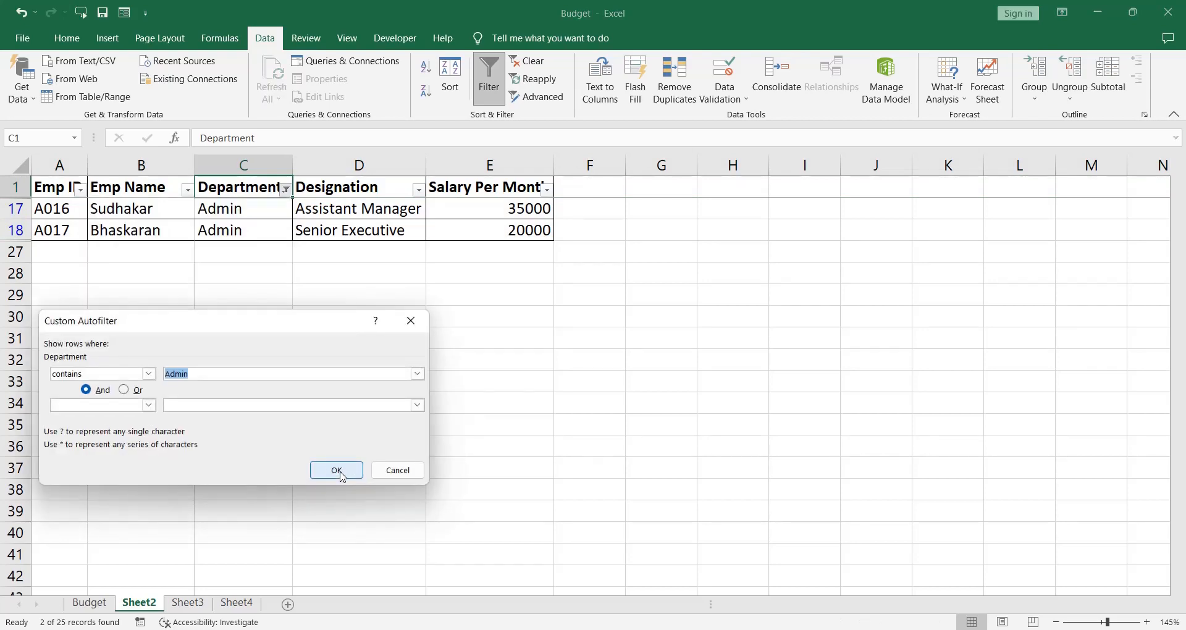
key("shift+Tab")
key("alt+Down")
key("Down")
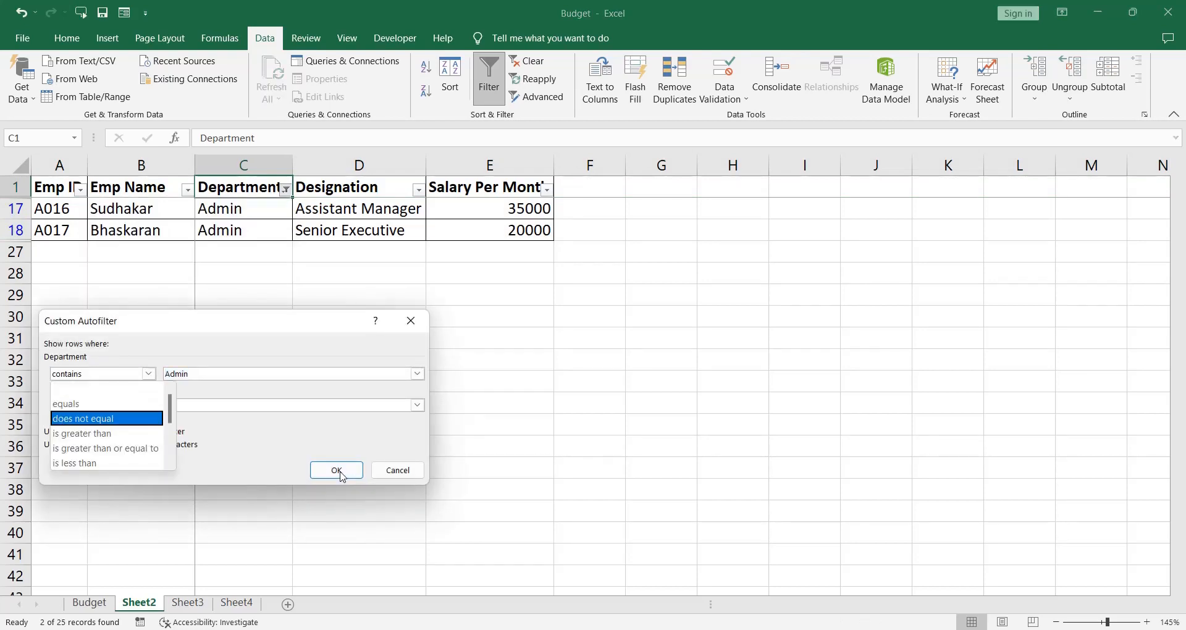
key("Down")
key("Down")
key("Down")
key("Down")
key("Down")
key("Down")
key("Down")
key("Down")
key("Down")
key("Down")
key("Return")
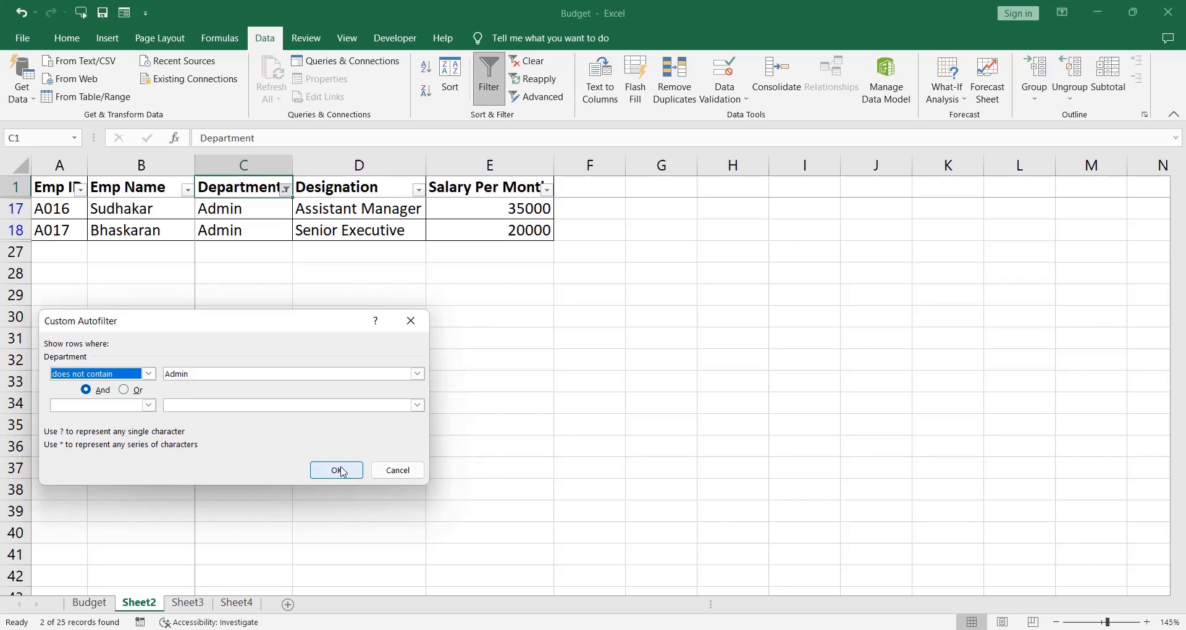
left_click(342, 470)
key("ctrl+shift+Down")
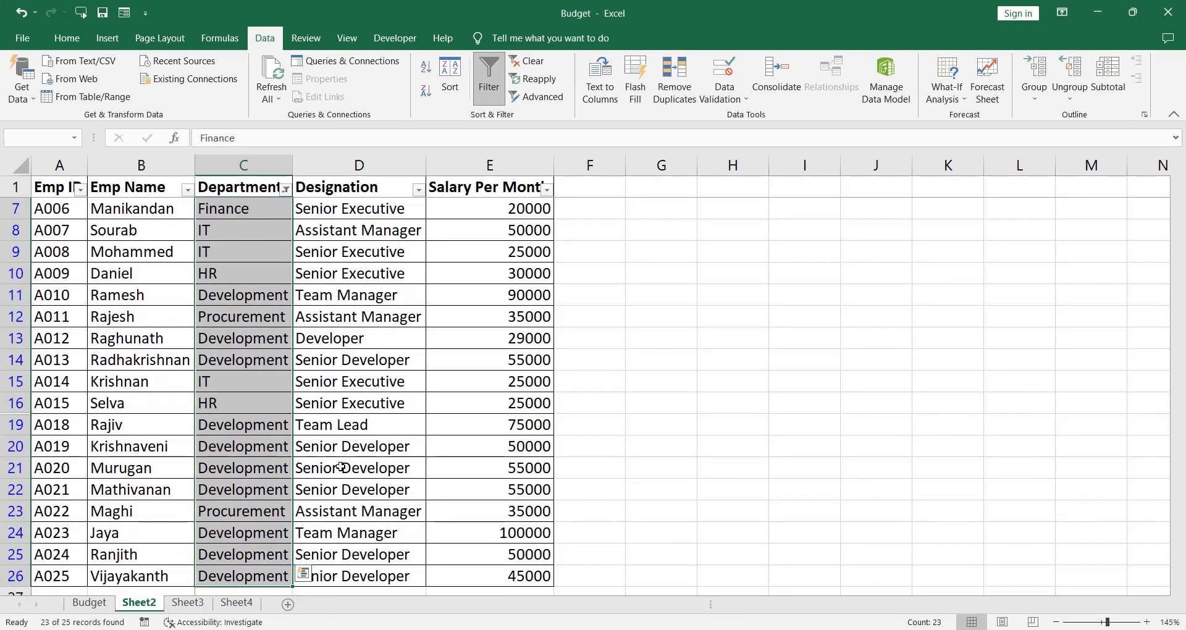
key("Up")
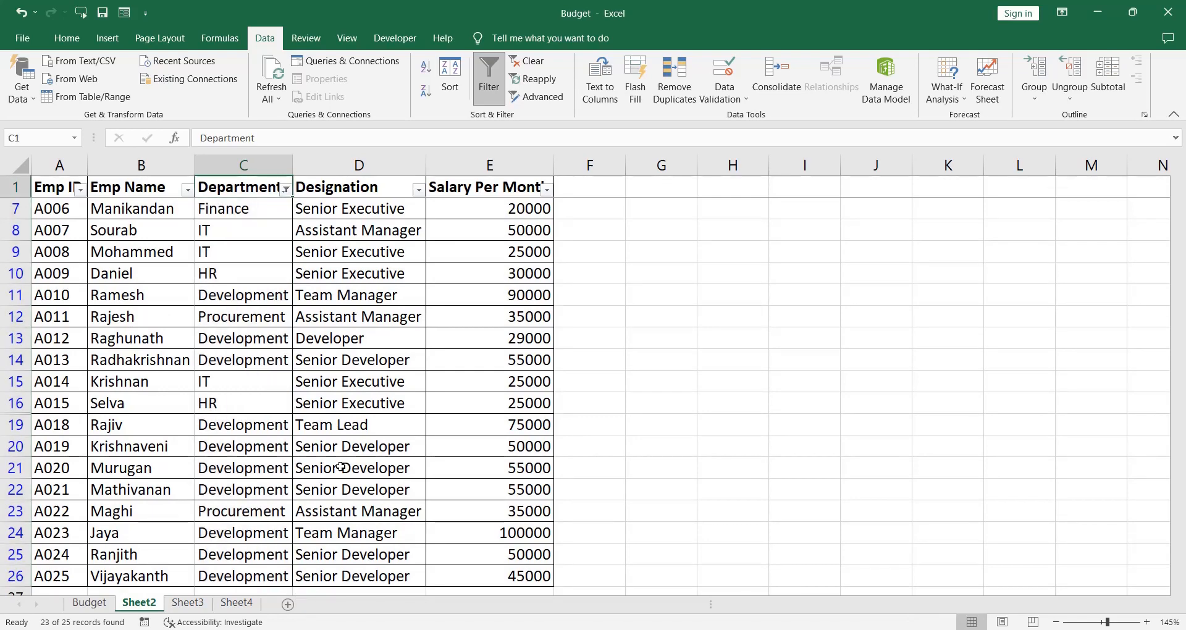
Step: Add a second condition to the Department custom filter, joined with And, so departments that contain HR are excluded besides Admin
key("Down")
key("Up")
key("alt+Down")
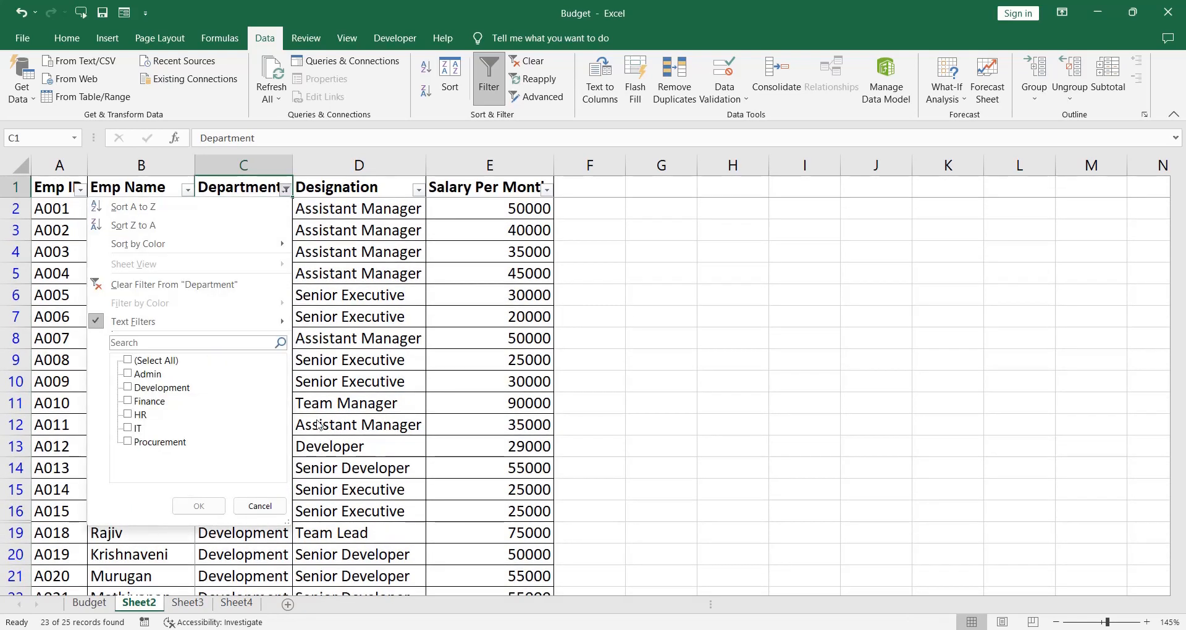
mouse_move(230, 329)
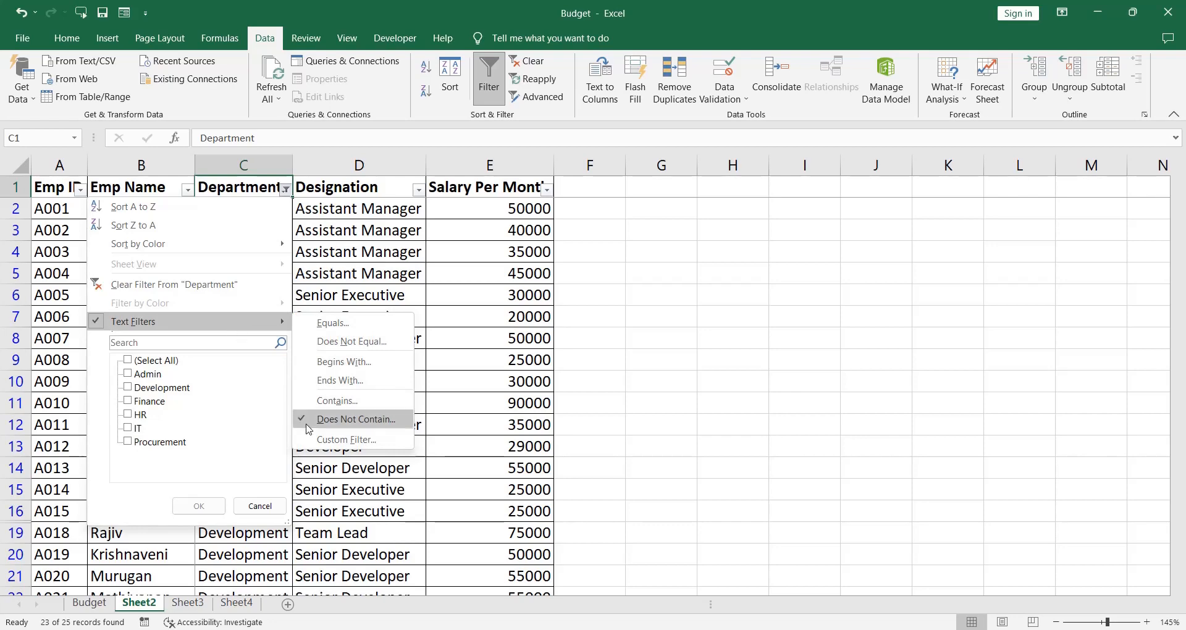
left_click(339, 443)
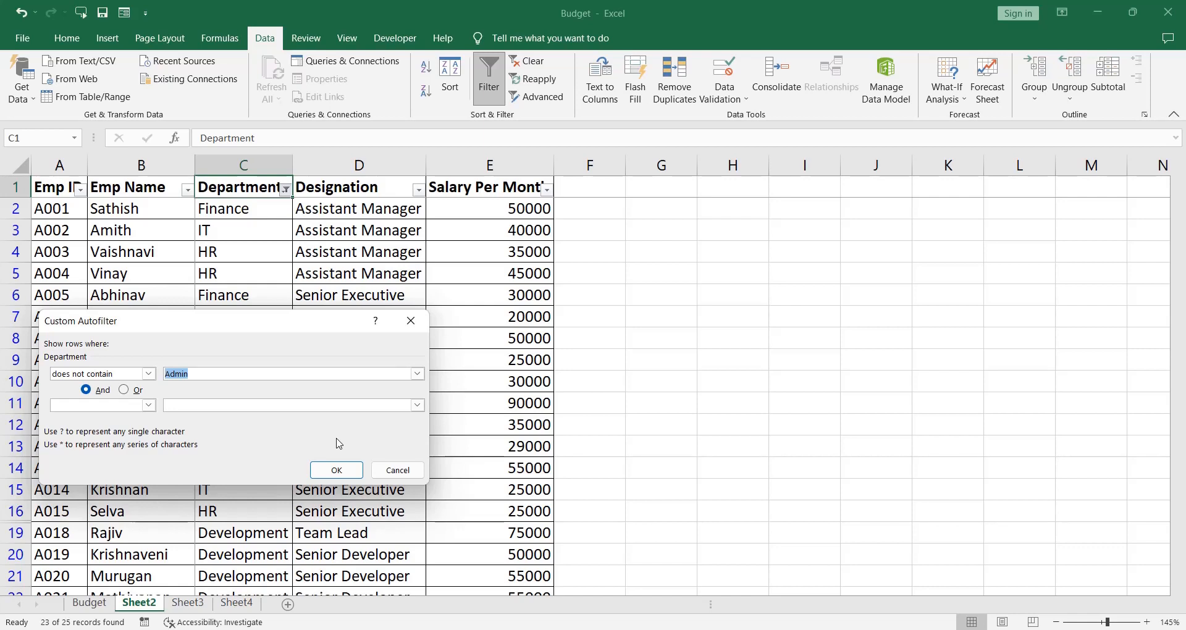
left_click(96, 411)
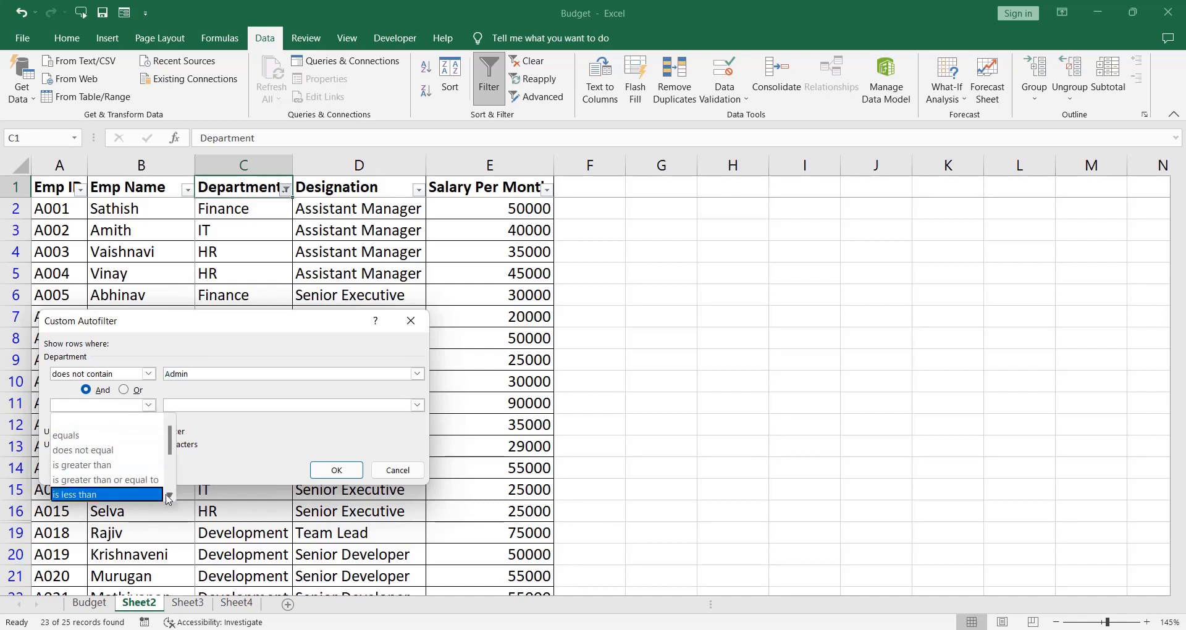
left_click_drag(168, 499, 172, 498)
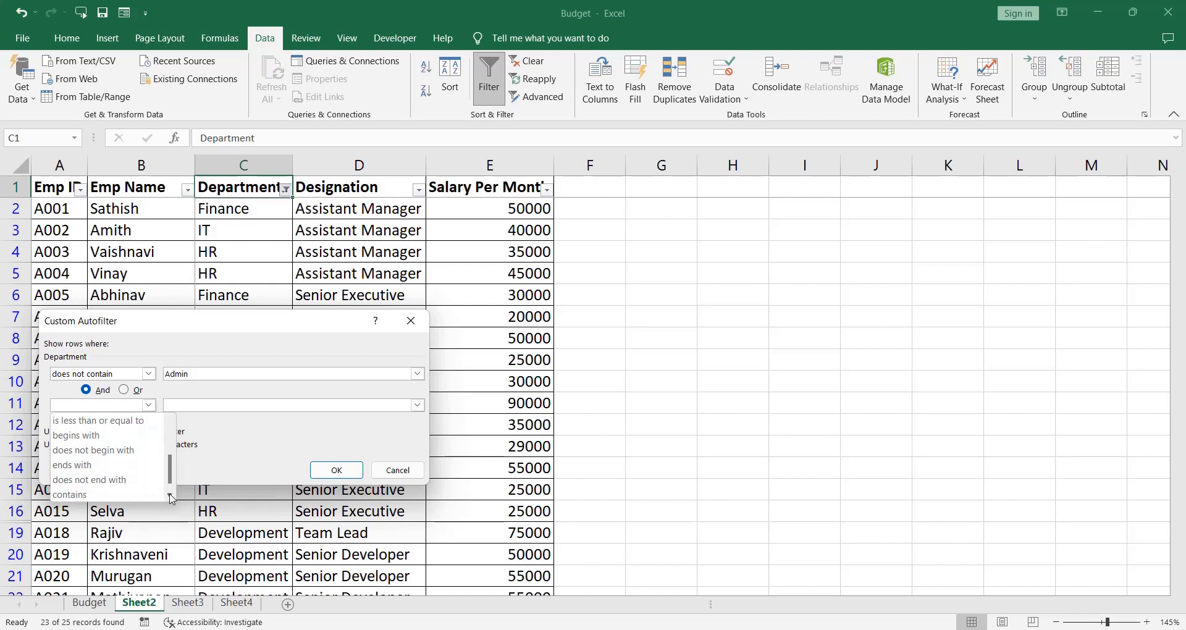
left_click(171, 498)
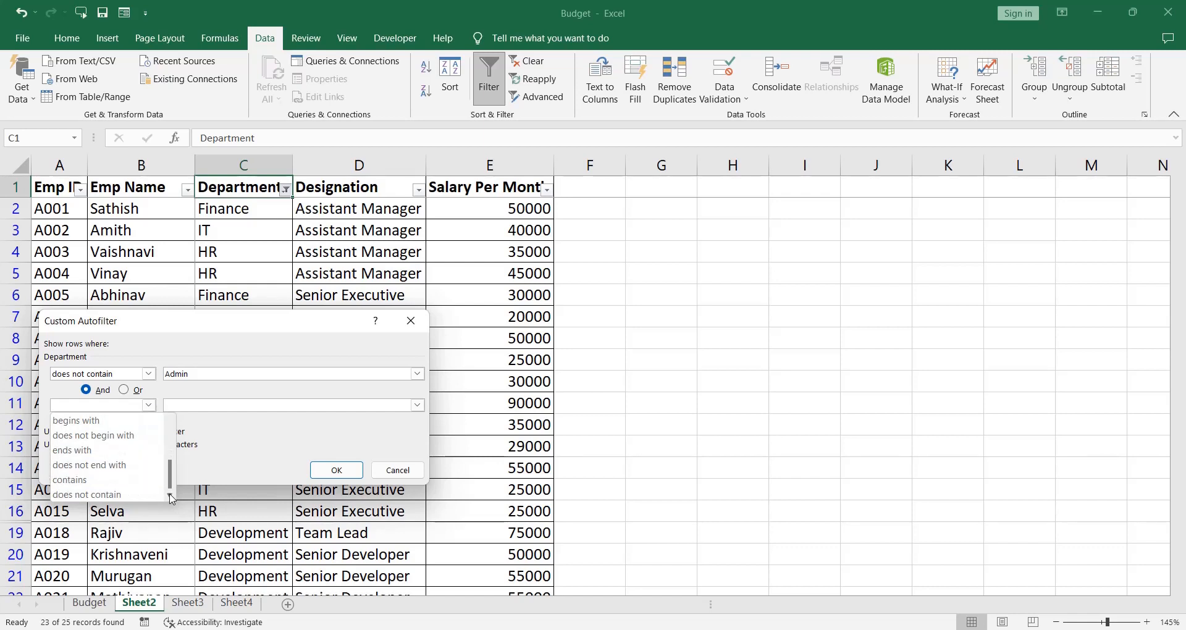
left_click(141, 494)
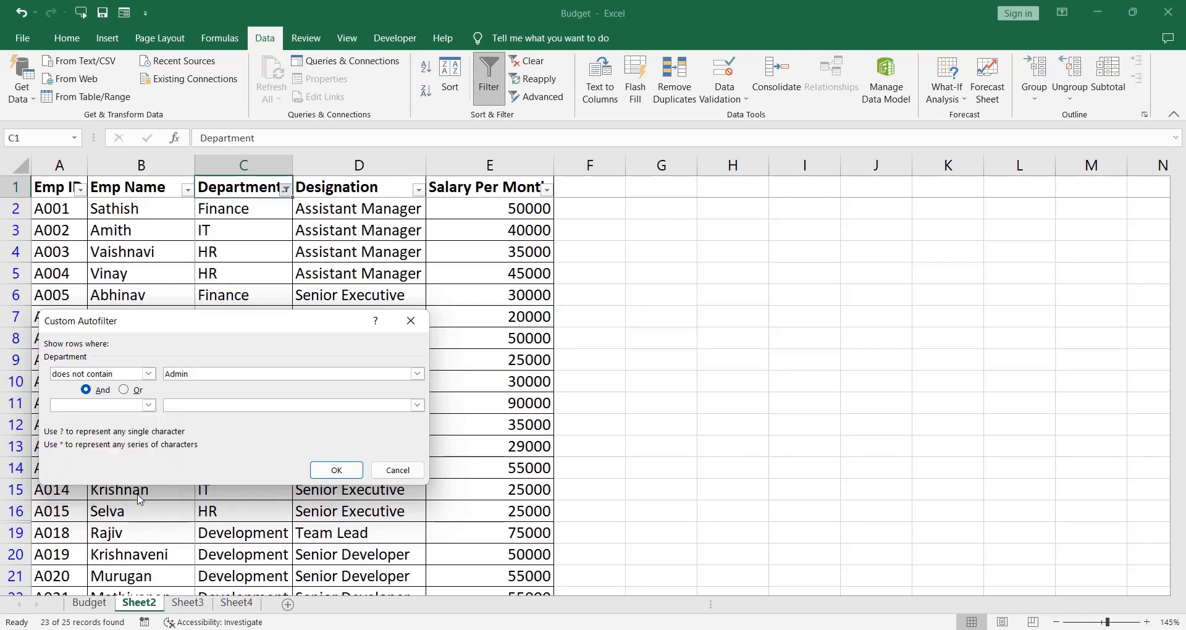
left_click(184, 408)
type("HR")
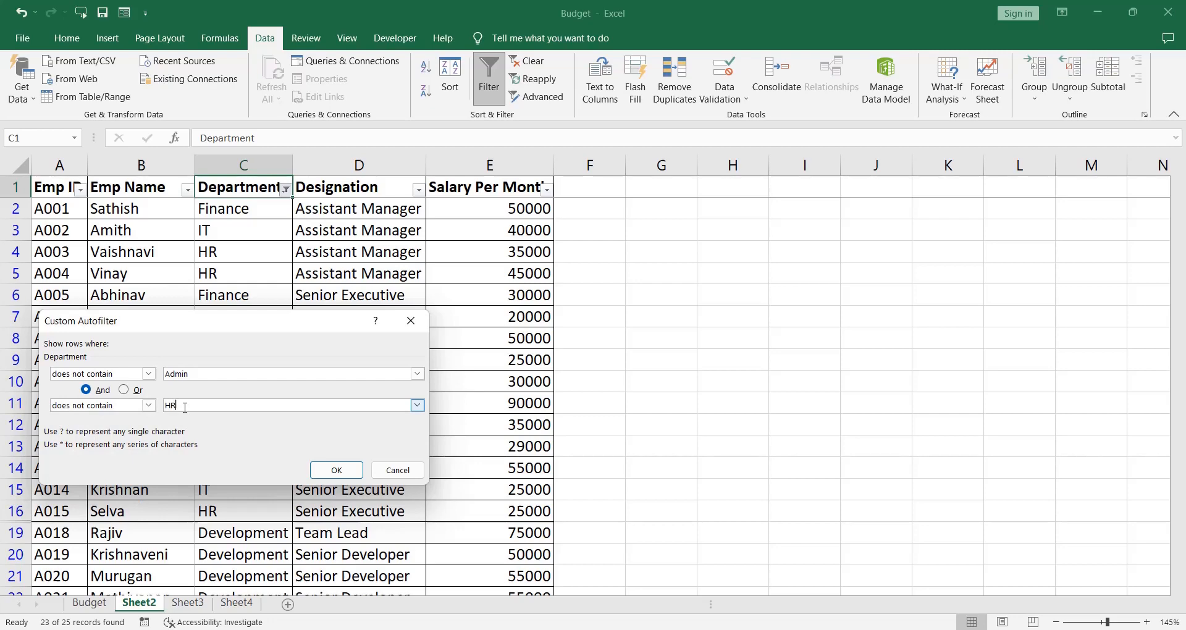
left_click(330, 469)
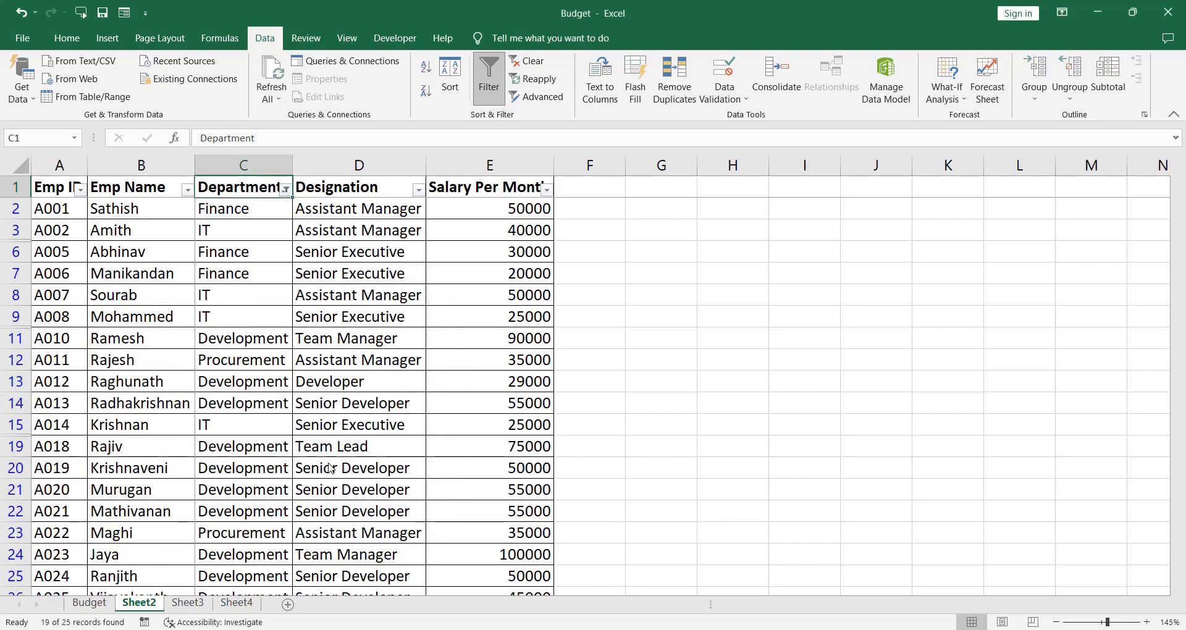
Step: Look through the filtered Department values from the first row to the last and return to the header
key("Down")
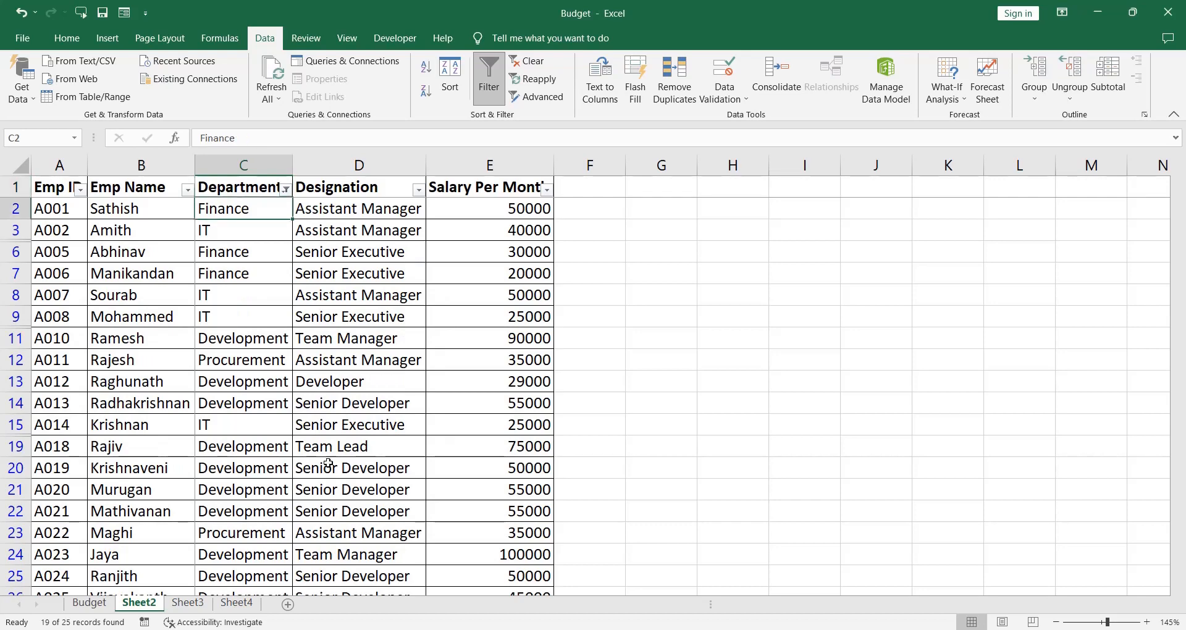
key("Down")
key("Down")
key("Down")
key("Down")
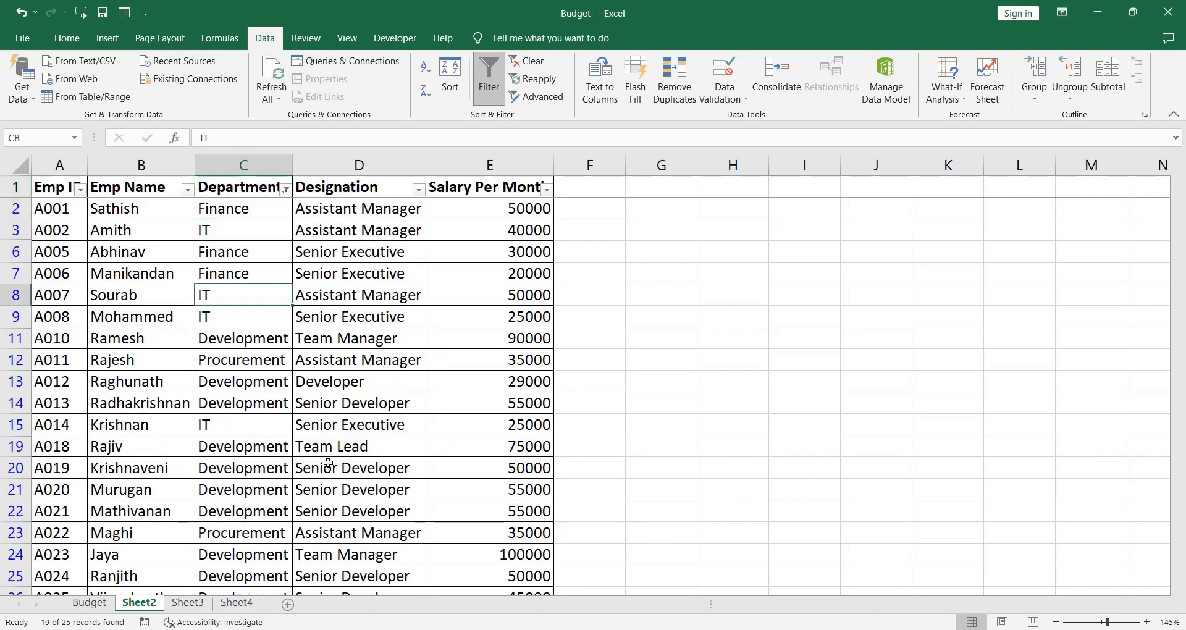
key("Down")
key("Down")
key("ctrl+Down")
key("Down")
key("Up")
key("Up")
key("ctrl+Up")
key("Down")
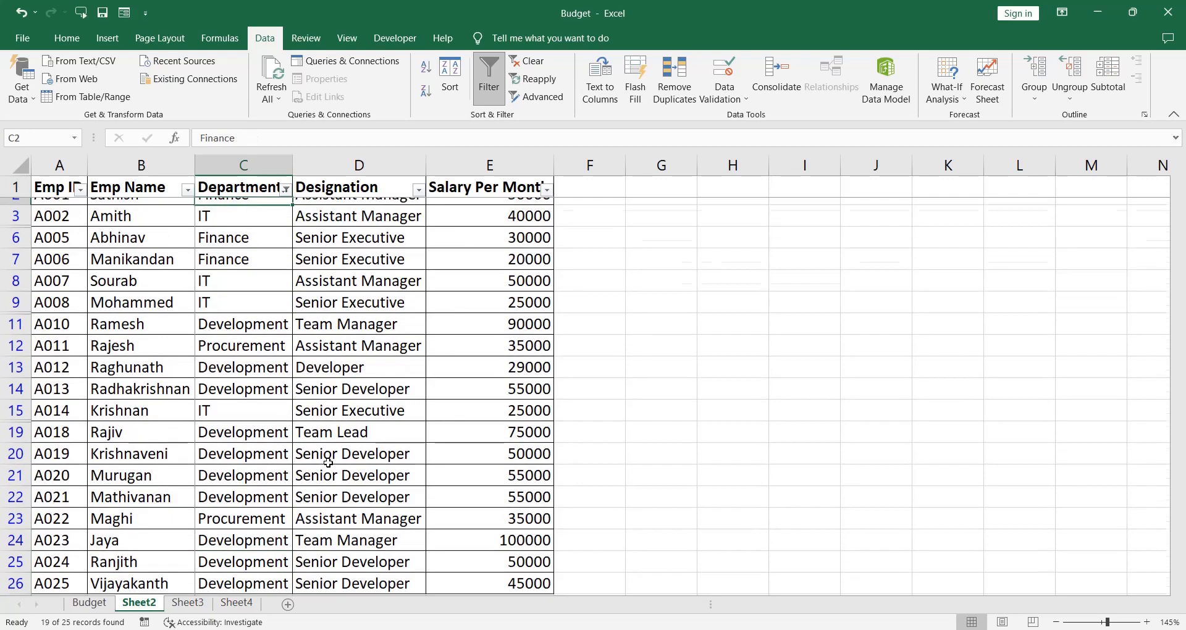
key("Up")
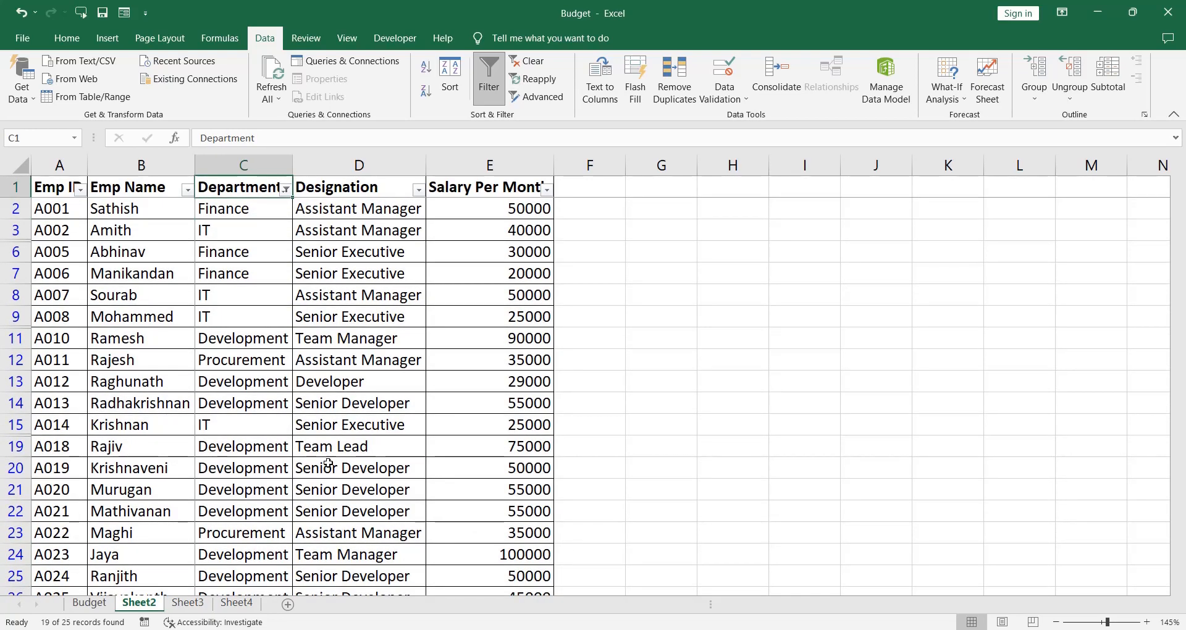
Step: Turn off filtering for the employee table and return to cell A1
key("alt")
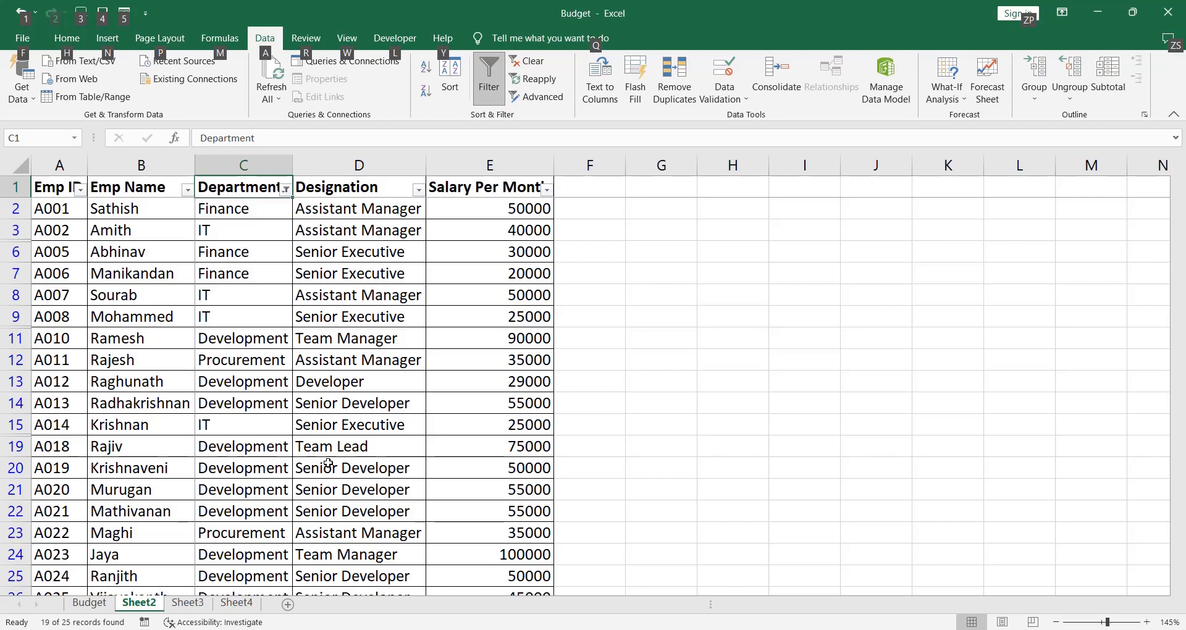
key("t")
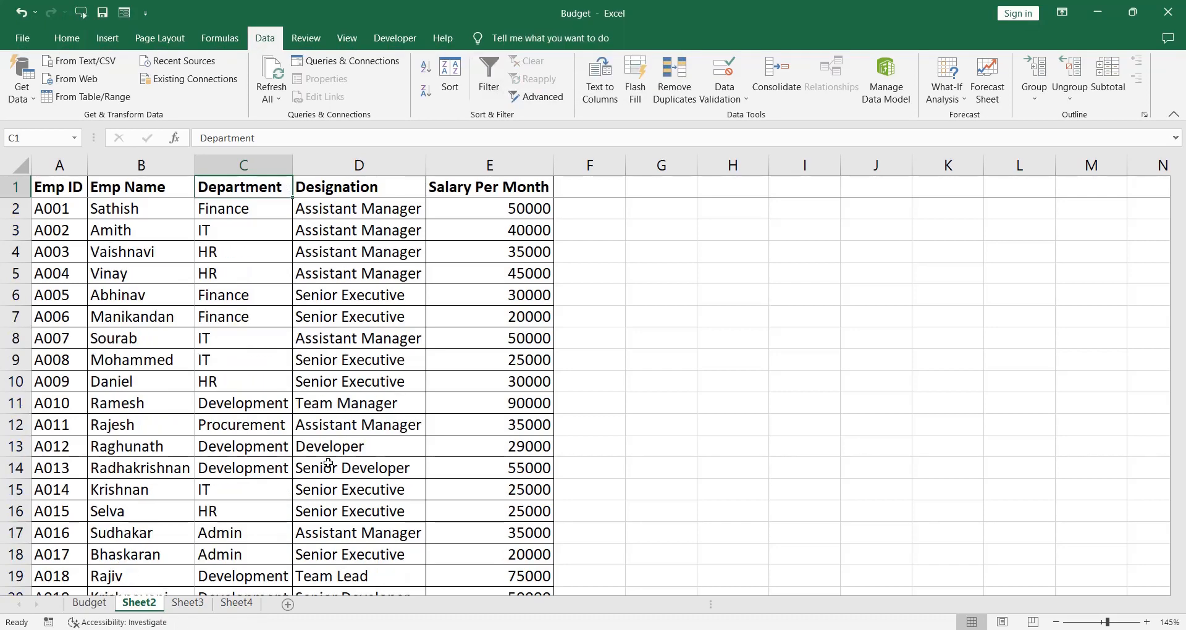
key("ctrl+Home")
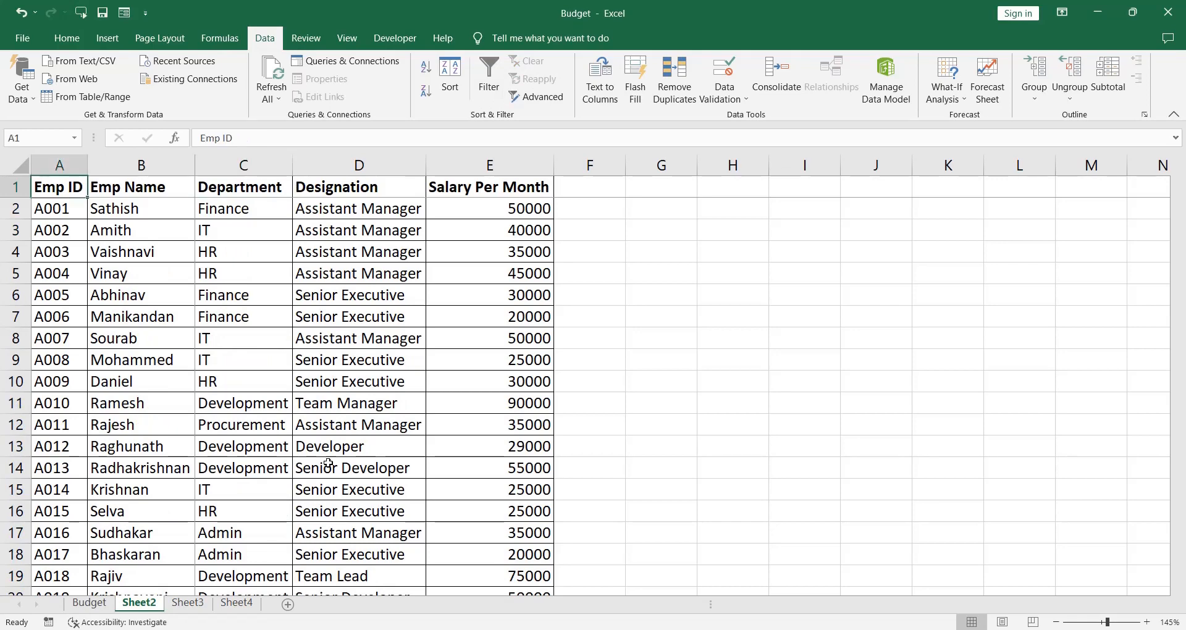
Step: Select the whole employee table with its headers and turn filtering on for it
key("ctrl+shift+Right")
key("ctrl+shift+Down")
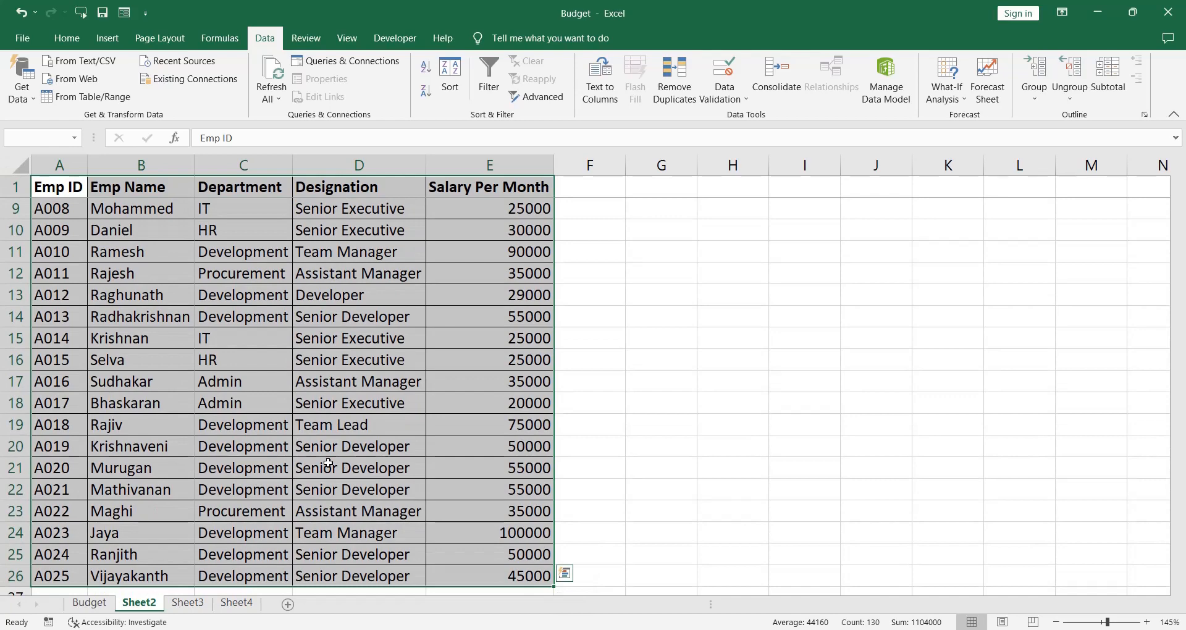
key("alt+d")
key("f")
key("f")
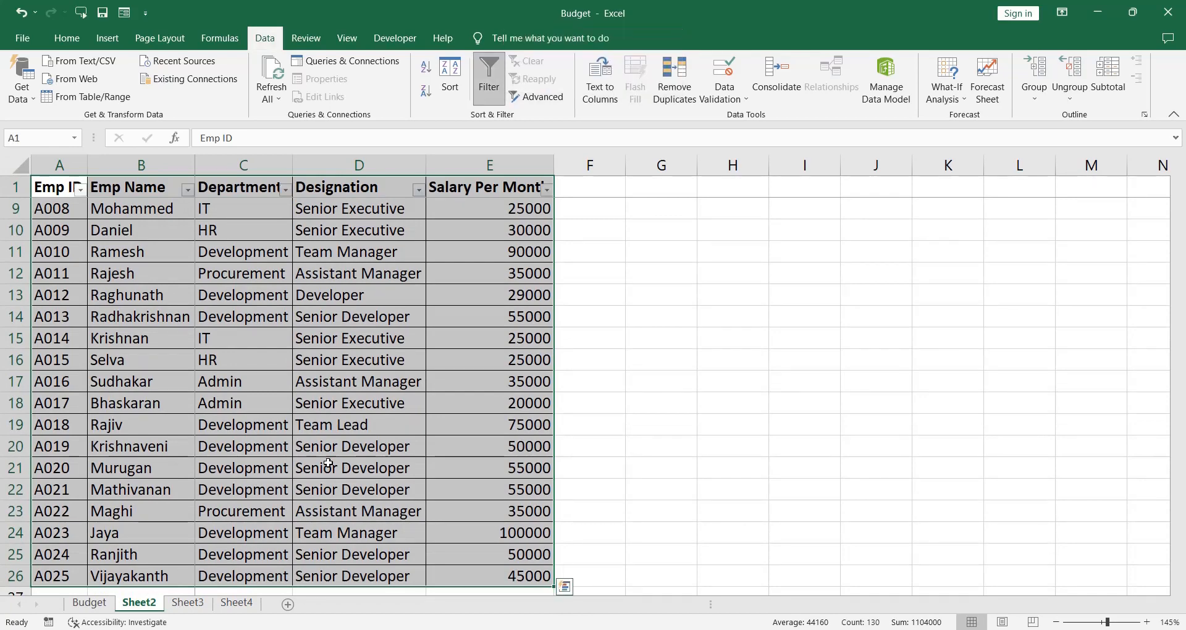
Step: Examine the filter options of the Emp ID, Emp Name and Department columns in turn
key("ctrl+Home")
key("alt+Down")
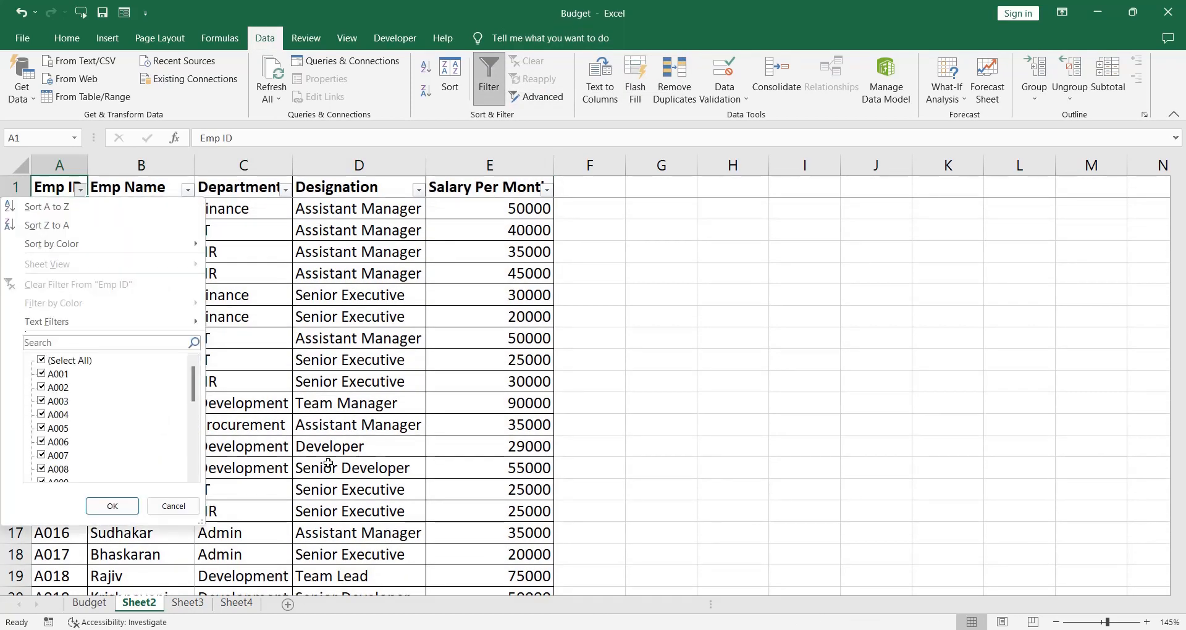
key("Escape")
key("Right")
key("alt+Down")
key("Escape")
key("Right")
key("alt+Down")
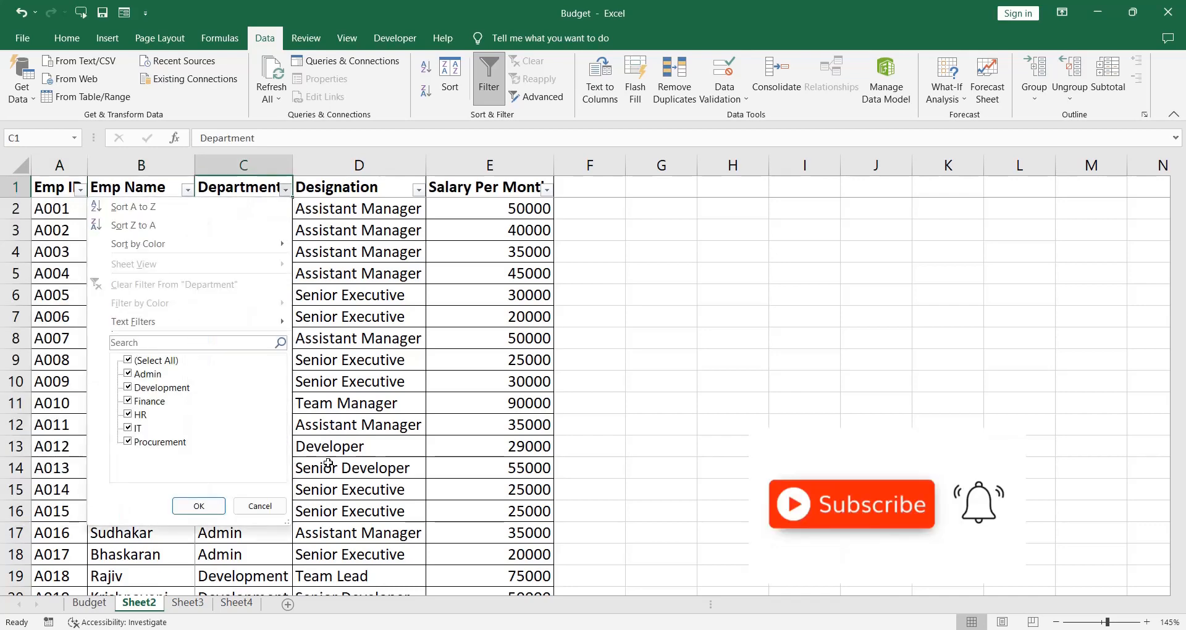